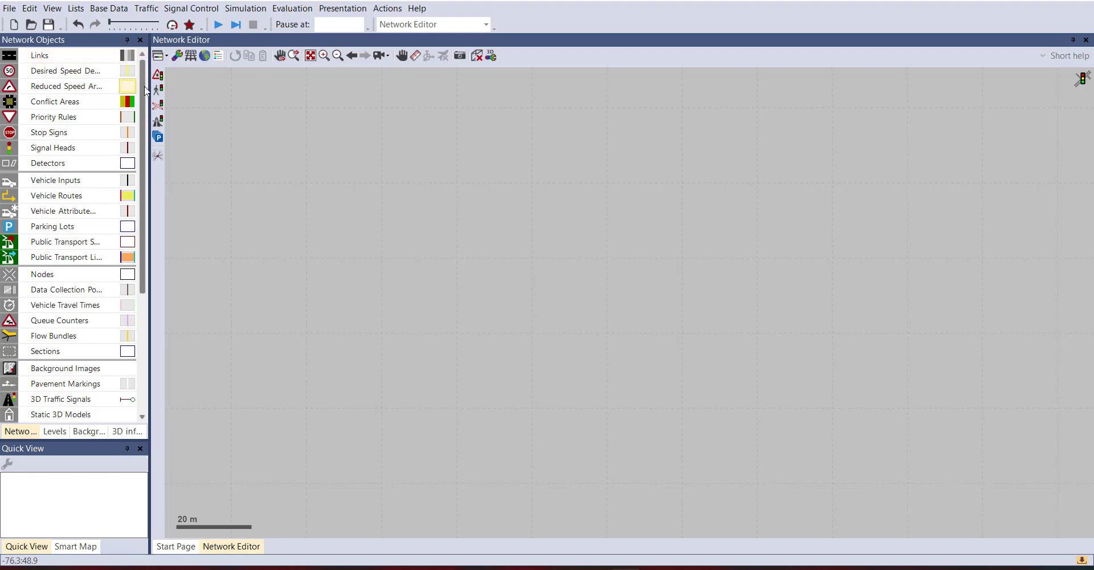
Scroll the Network Objects list down until pedestrian object types such as Areas are visible.
scroll(127, 198, down, 3)
scroll(127, 198, down, 1)
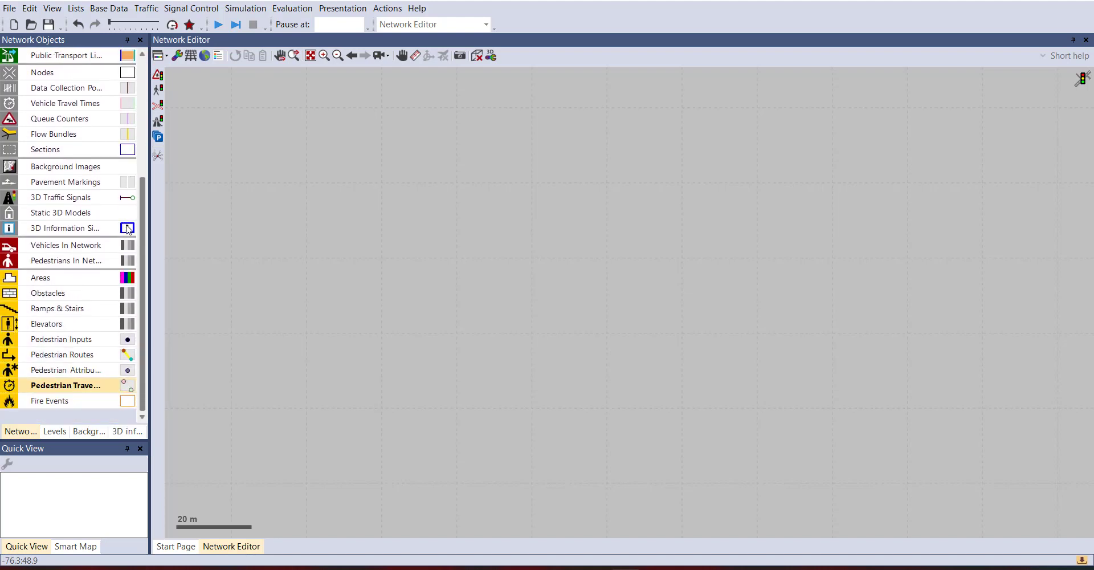
Draw a rectangular pedestrian area on the left, named 'left Side', sized 25 m × 25 m.
click(76, 277)
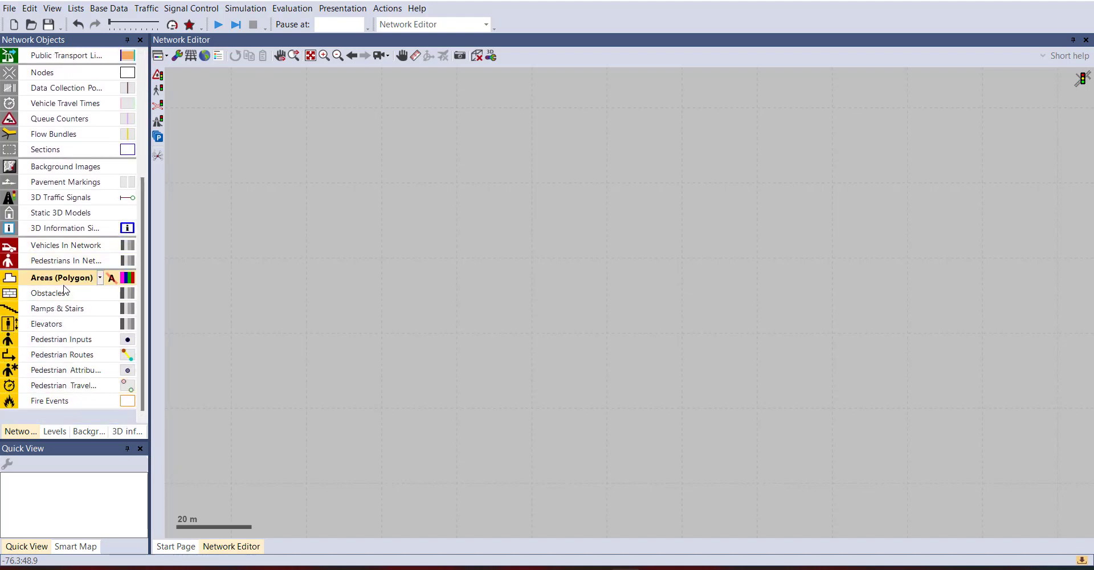
click(100, 278)
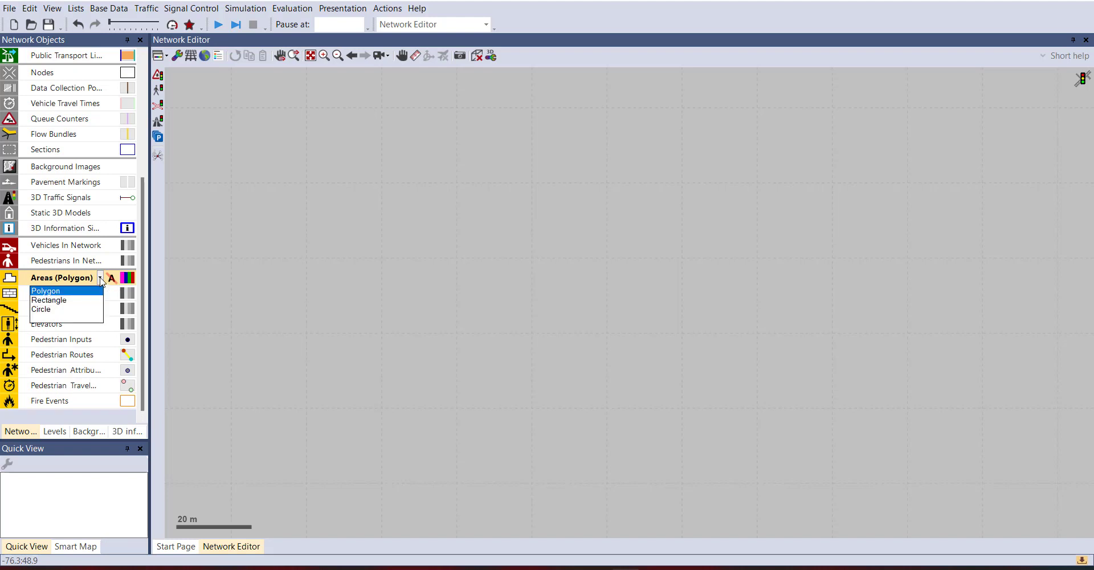
click(63, 301)
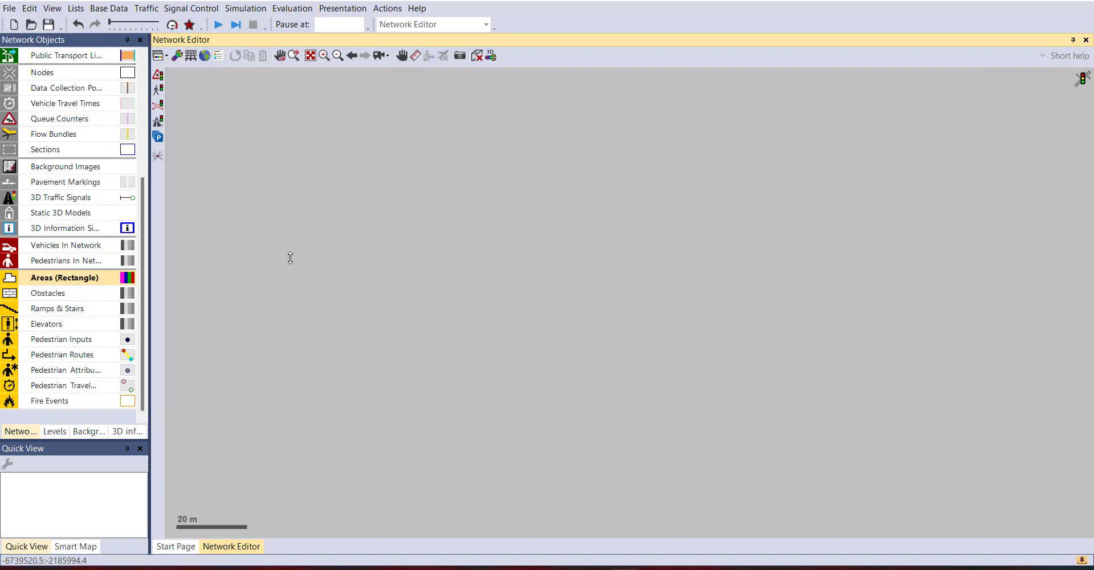
drag(290, 258, 363, 259)
click(364, 336)
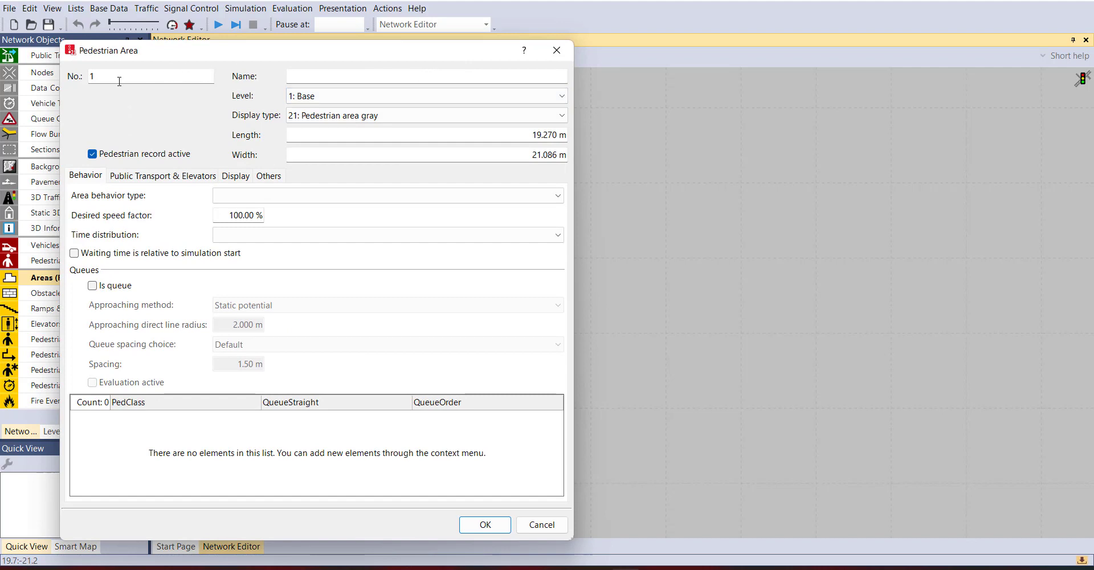
click(323, 72)
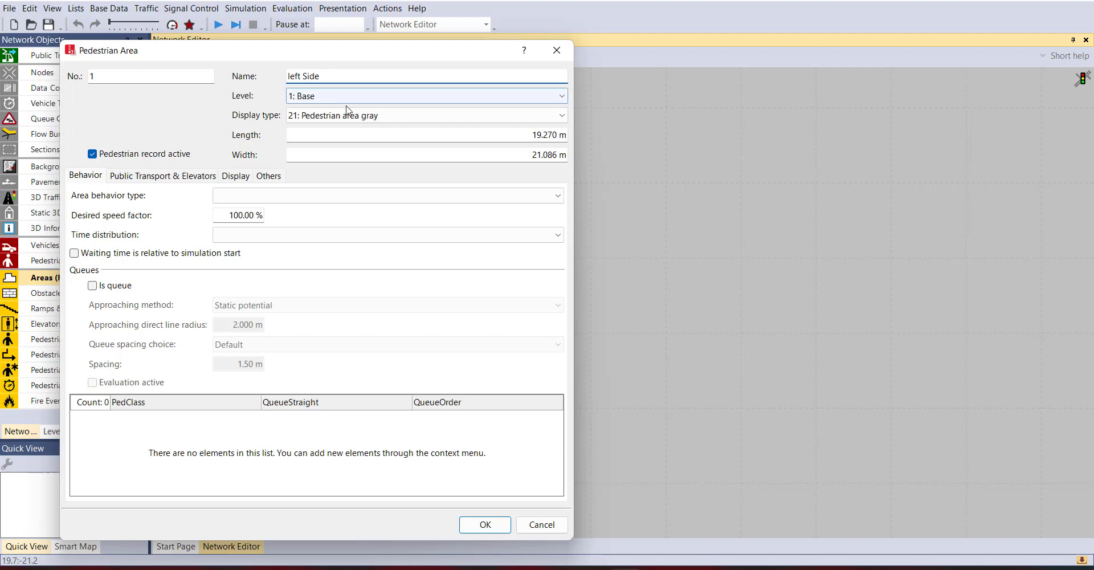
click(406, 135)
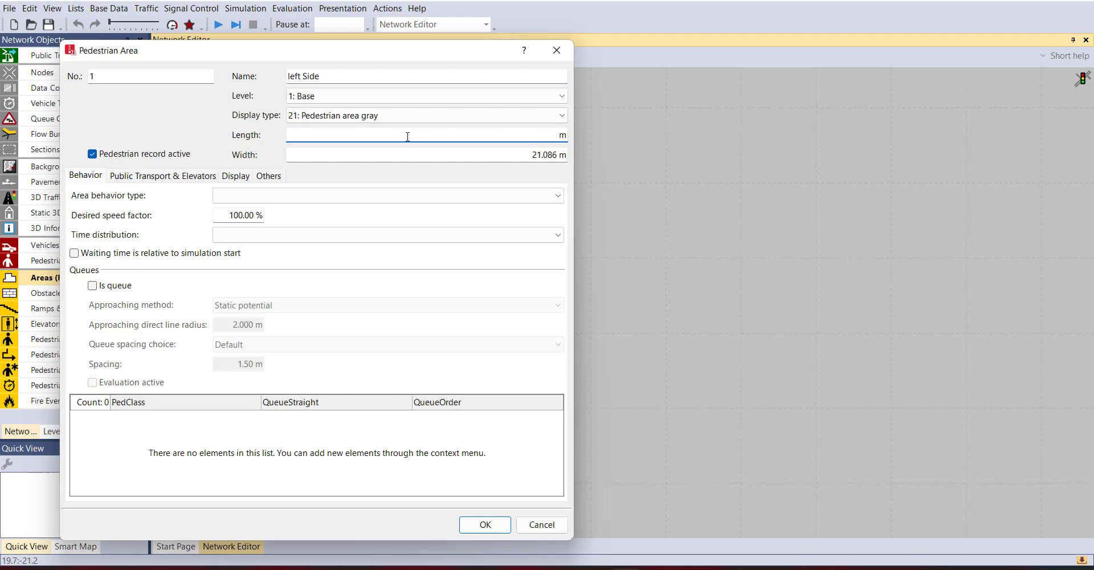
text(25.00)
key(Tab)
text(25)
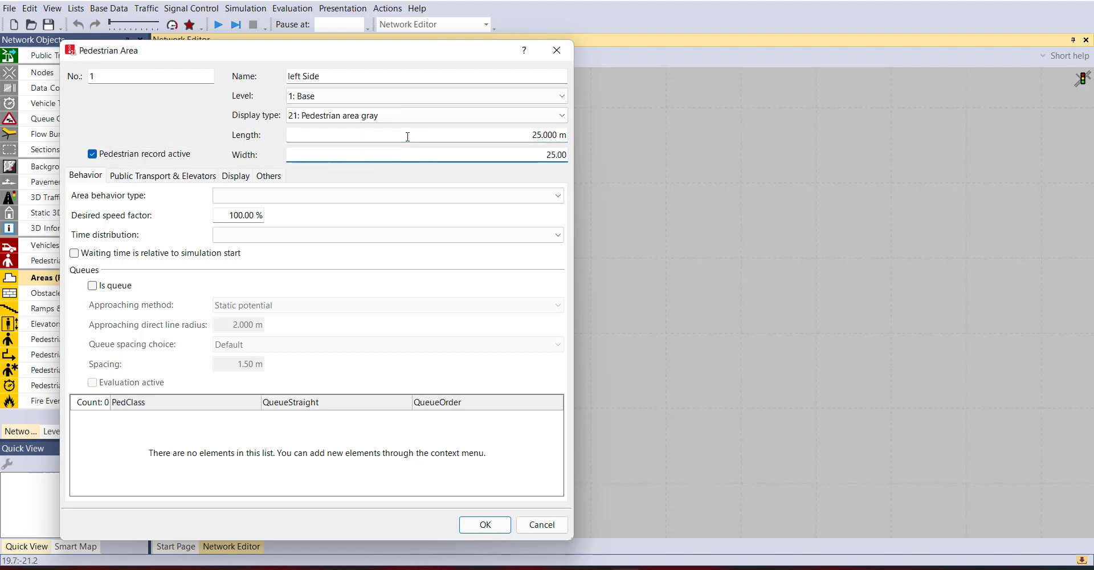
text(.00)
key(Tab)
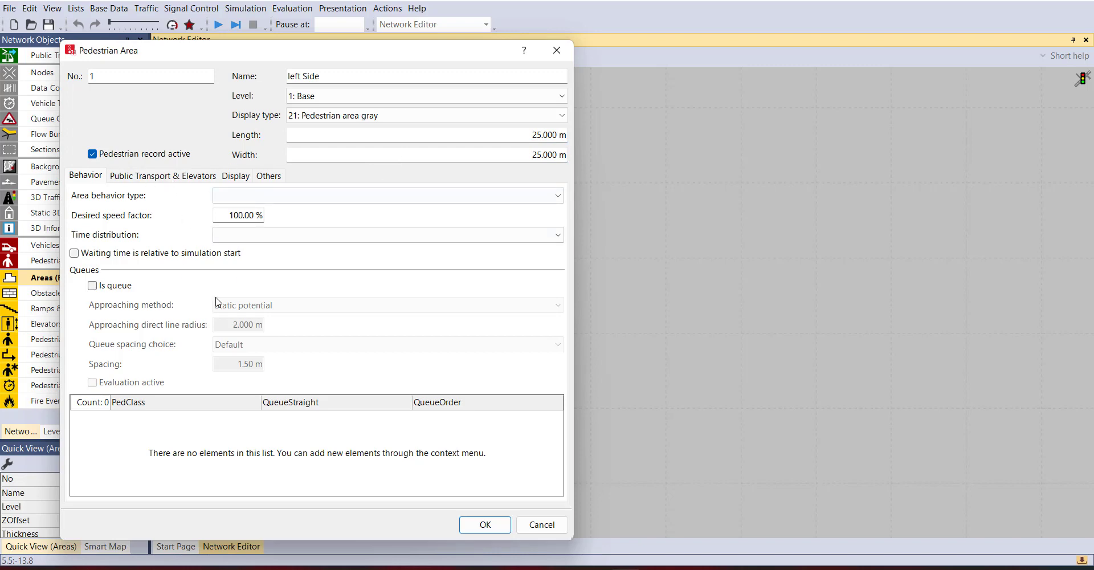
click(480, 523)
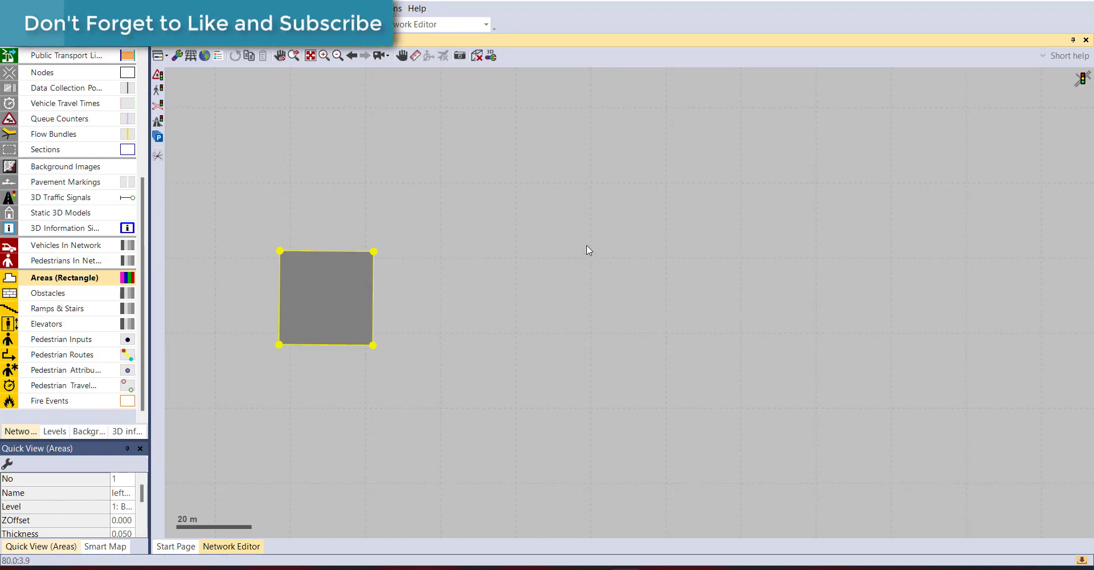
Add a new pedestrian area to the right of the left Side area.
drag(582, 251, 667, 252)
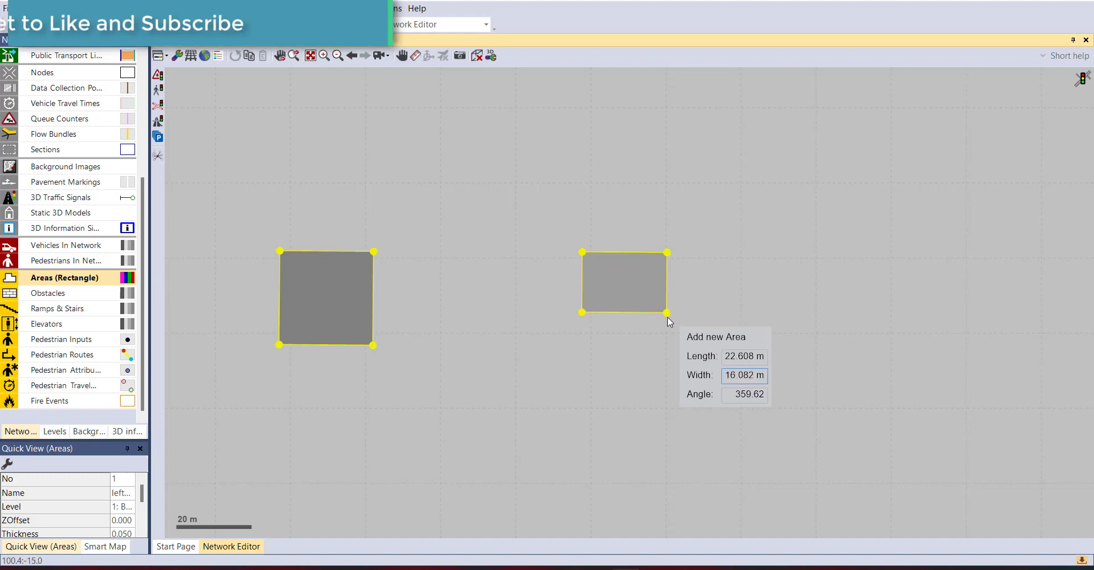
right_click(655, 301)
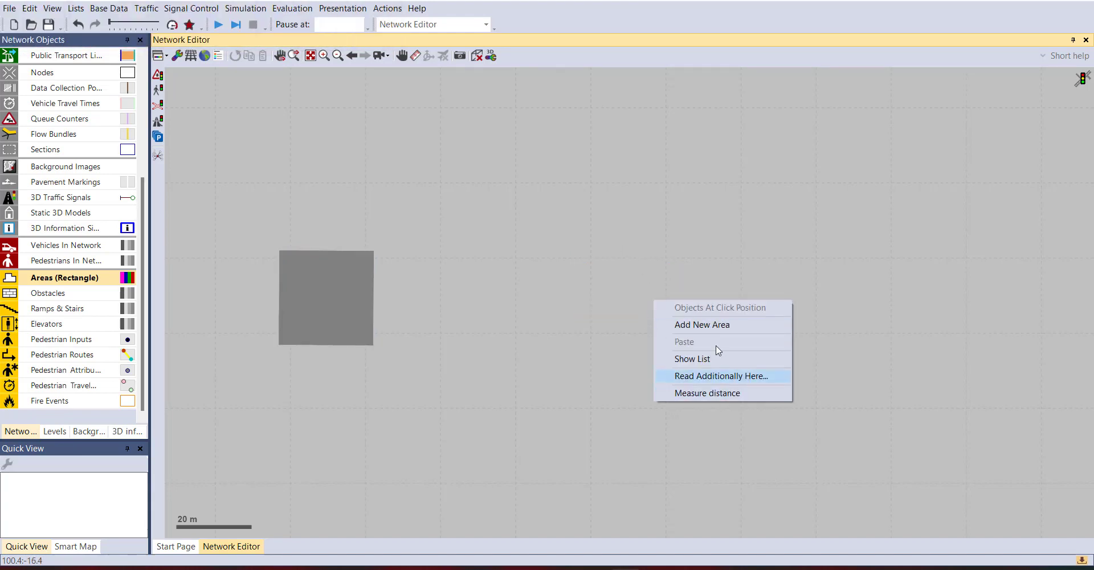
click(712, 324)
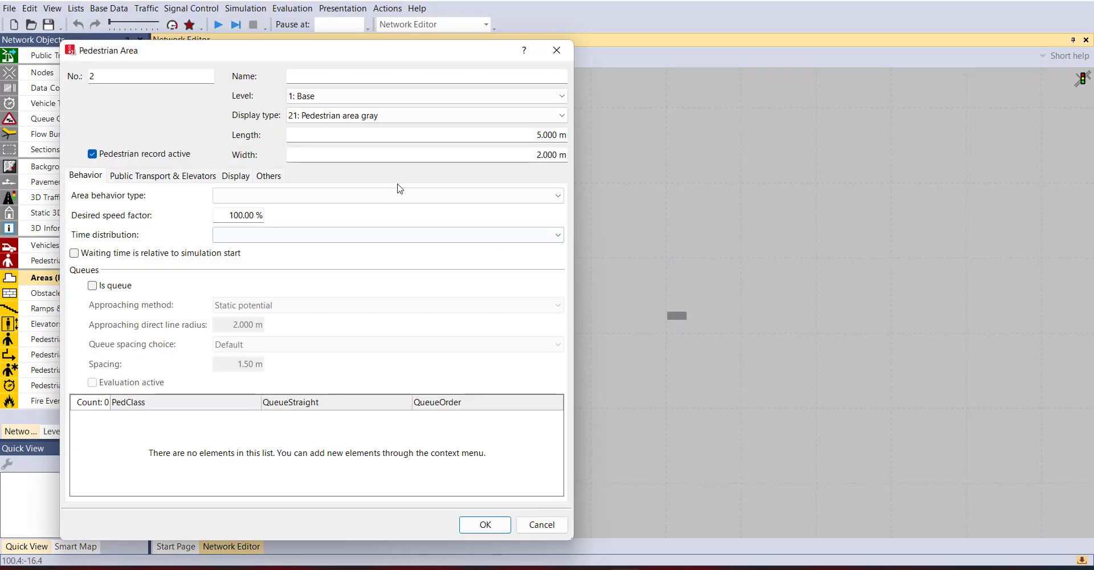
Set the new area's length to 25 m and width to 25 m.
click(486, 135)
text(25)
key(Tab)
text(225)
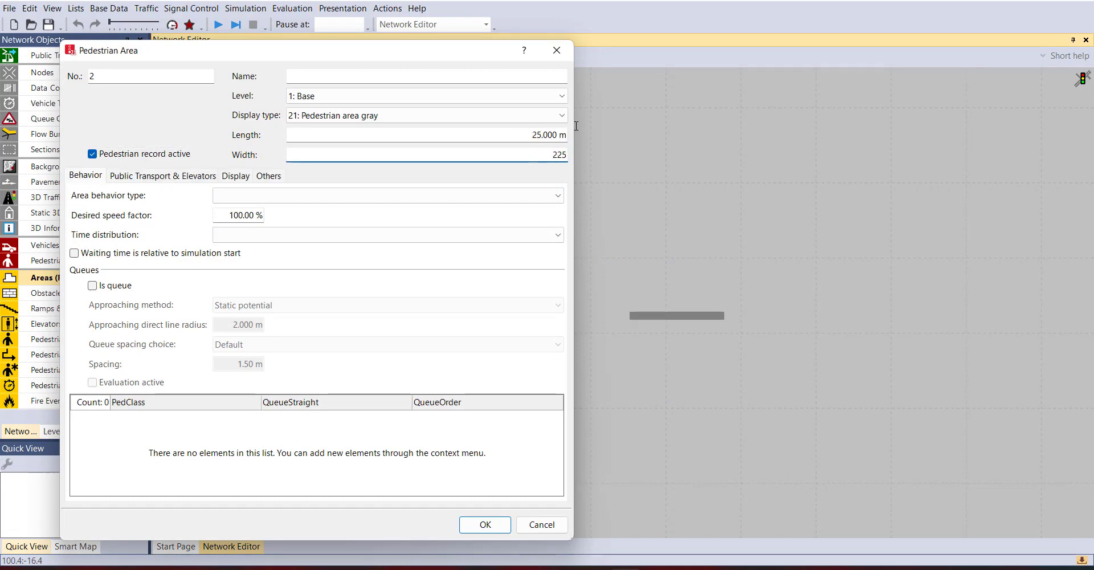
key(BackSpace)
key(BackSpace)
text(5)
Name the area 'Right Side', confirm it, and nudge it slightly into place.
click(311, 81)
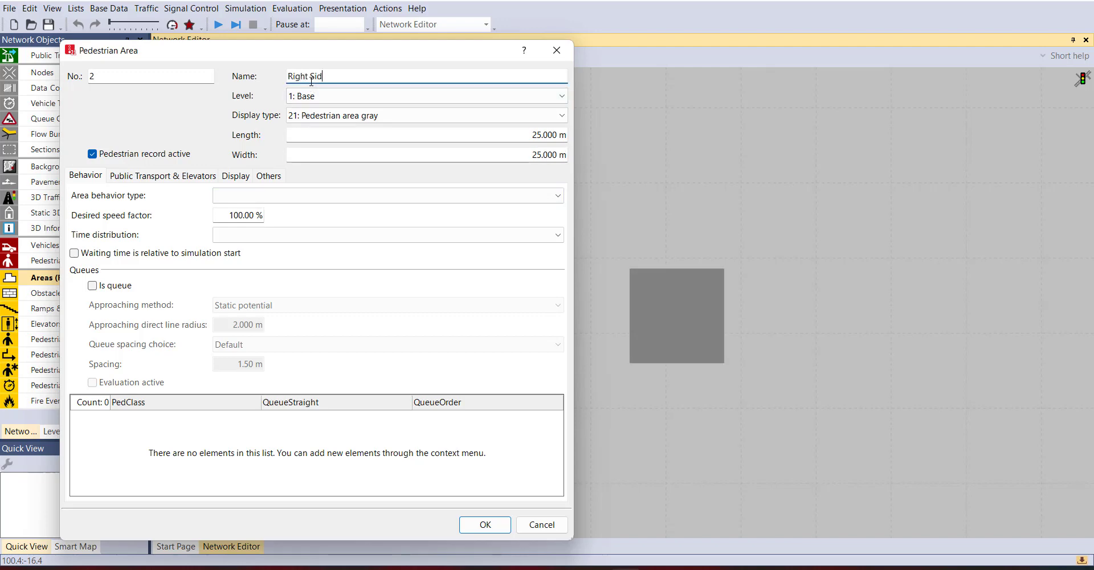
text(Right Side)
key(Return)
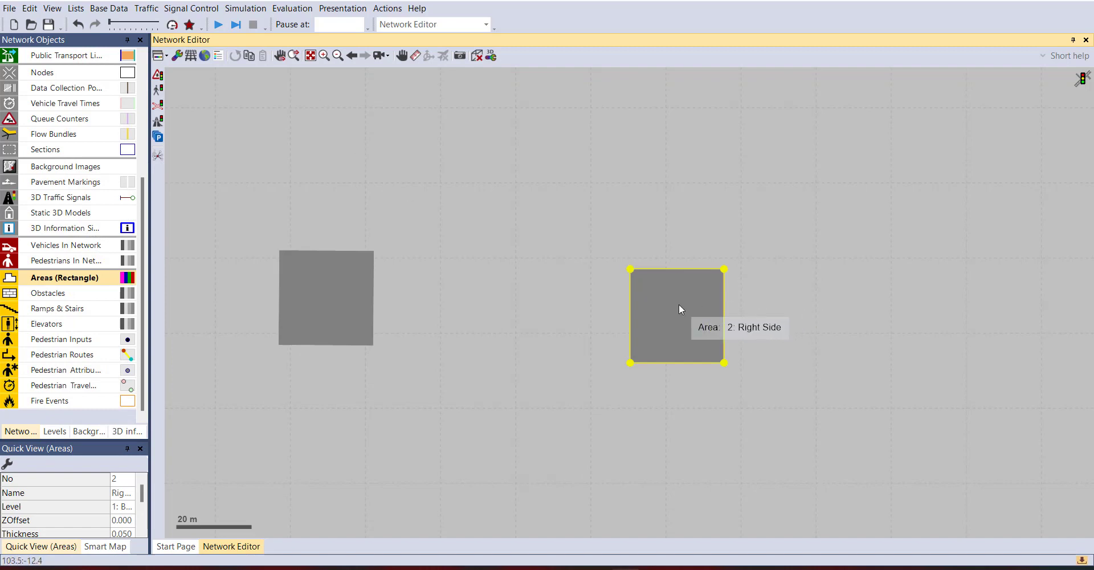
drag(678, 303, 677, 288)
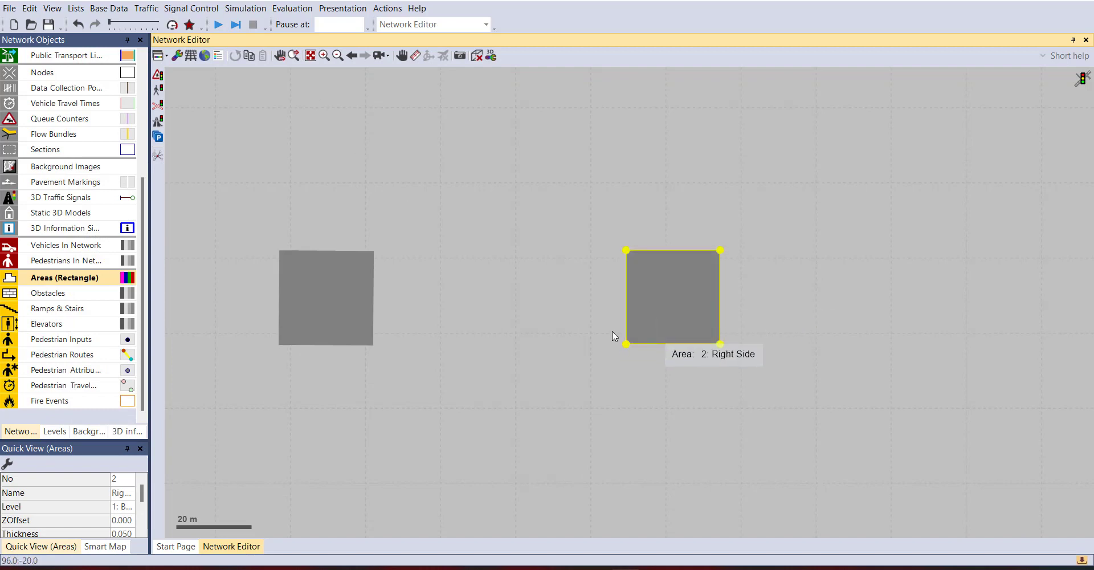
Add a pedestrian input with volume 500 to the left Side area.
click(37, 346)
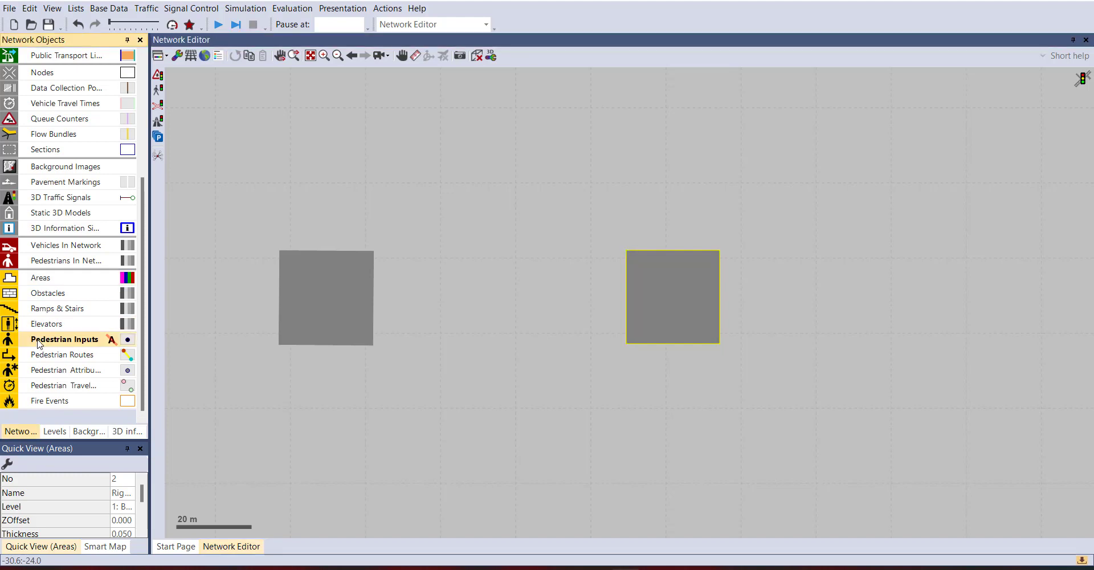
right_click(290, 289)
click(311, 310)
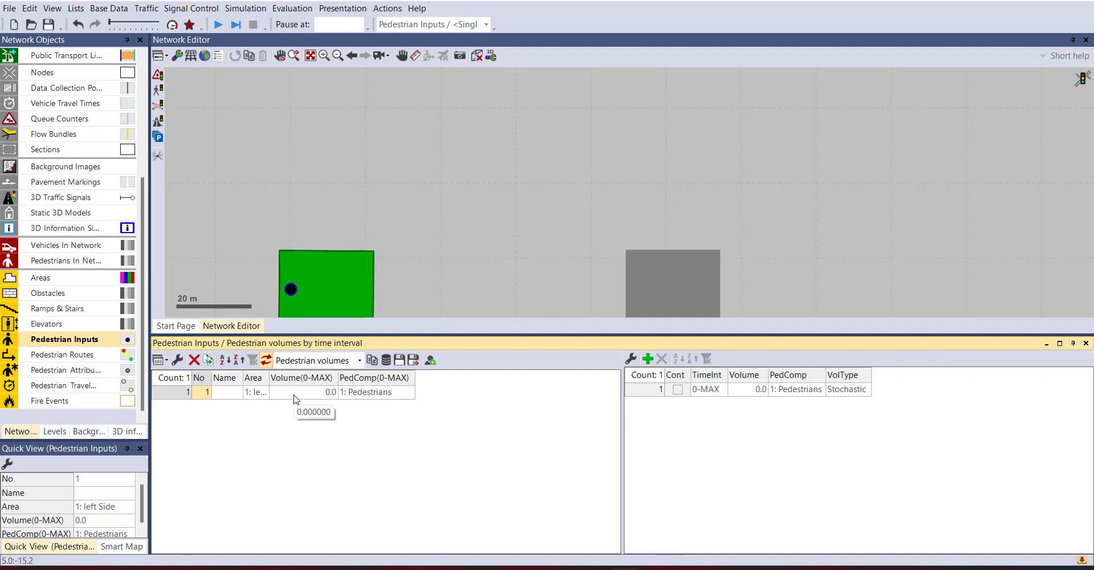
click(292, 394)
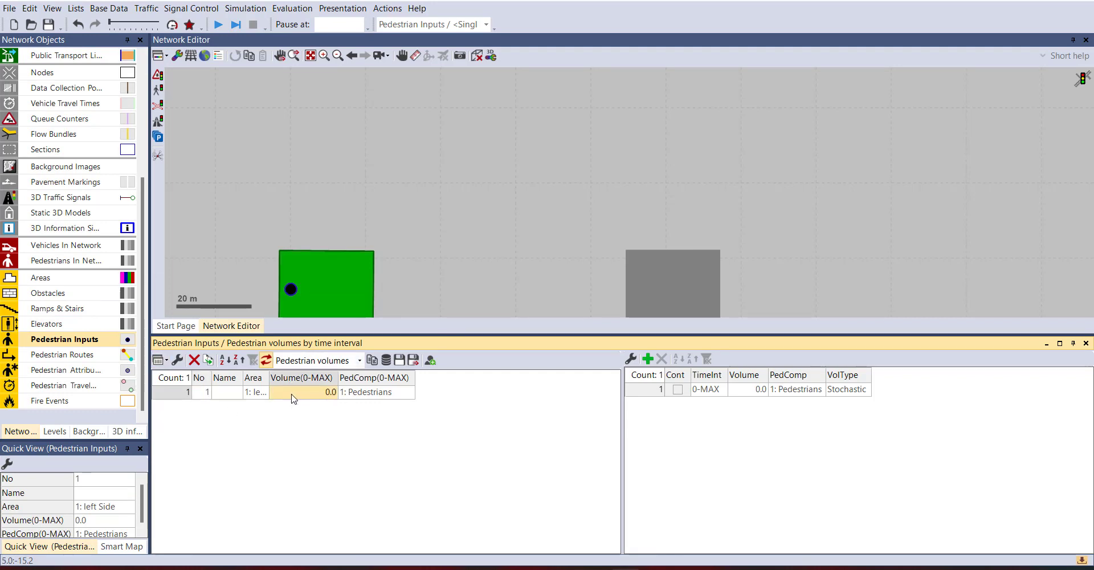
text(500)
key(Return)
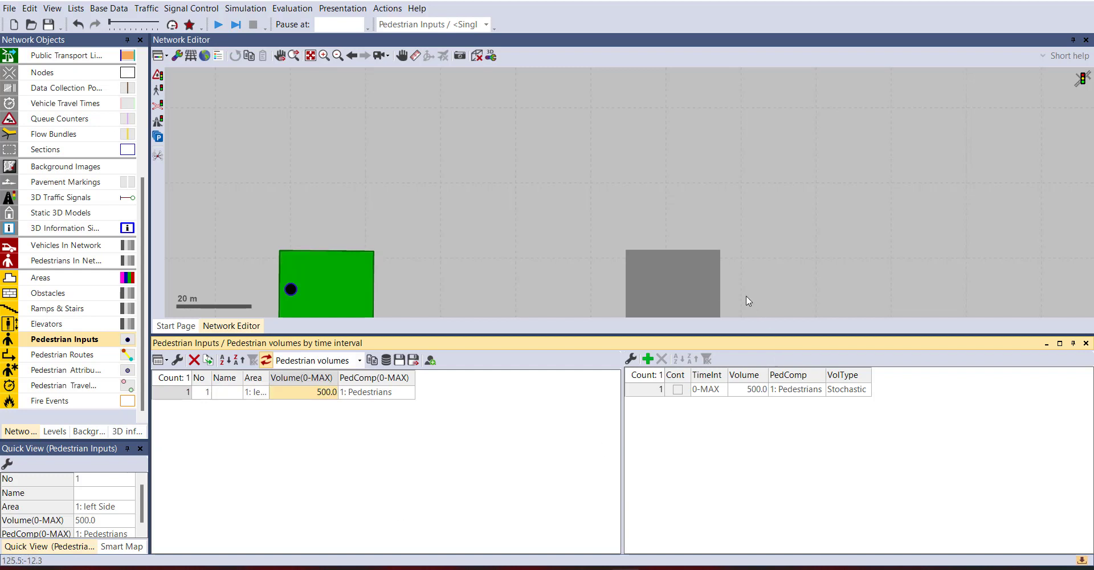
Add a second 500-volume pedestrian input to Right Side, keeping composition 1: Pedestrians.
right_click(701, 279)
click(312, 410)
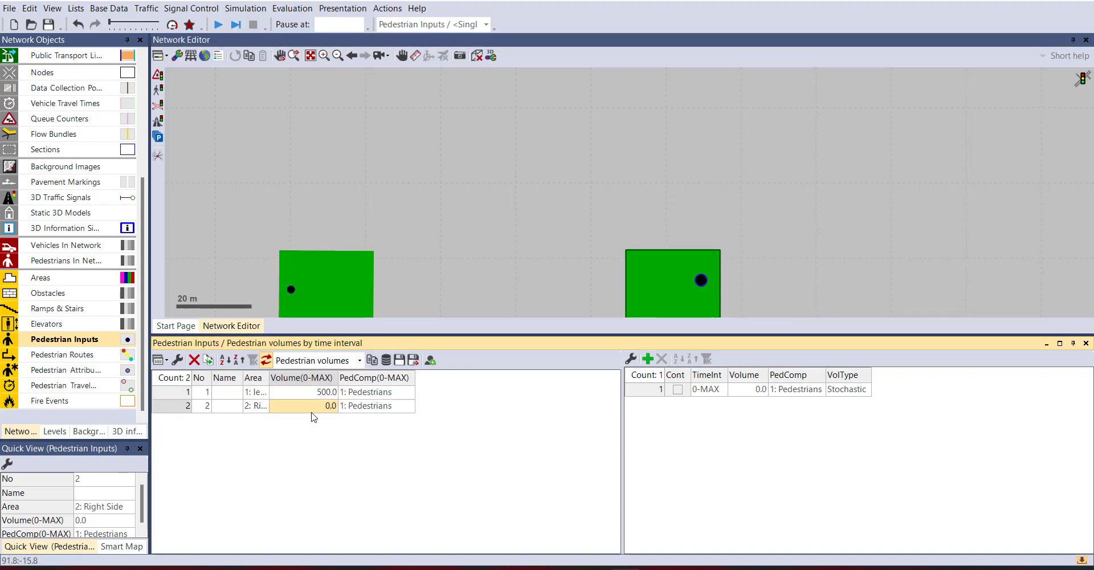
text(5)
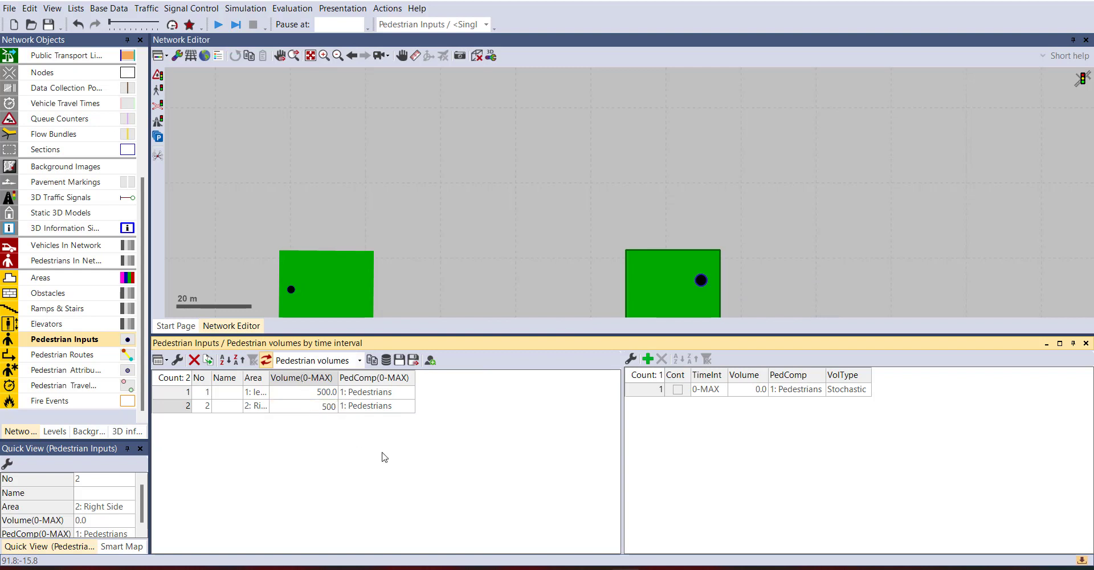
key(Return)
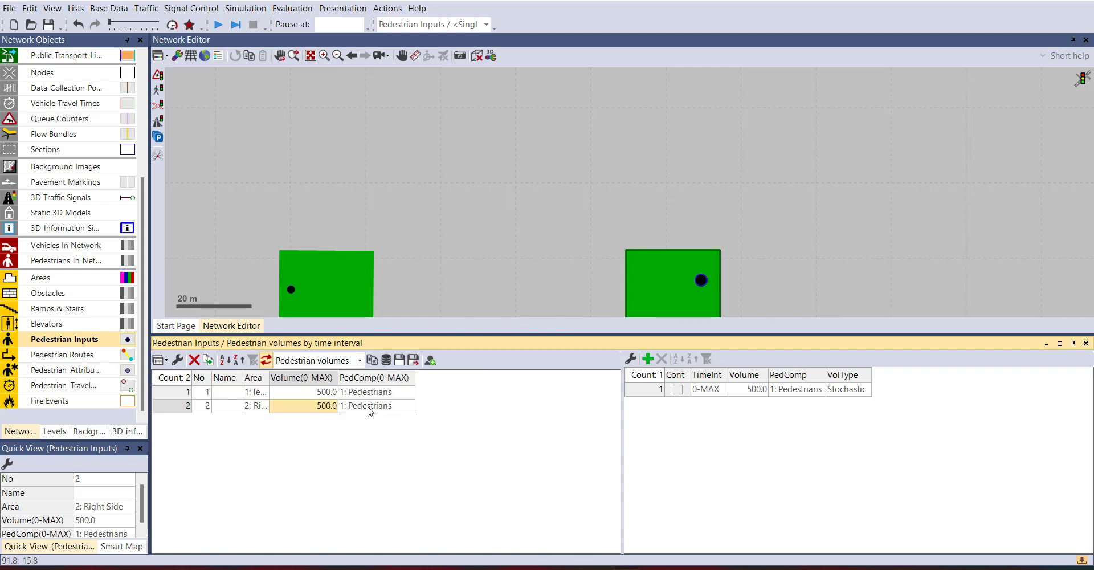
click(408, 393)
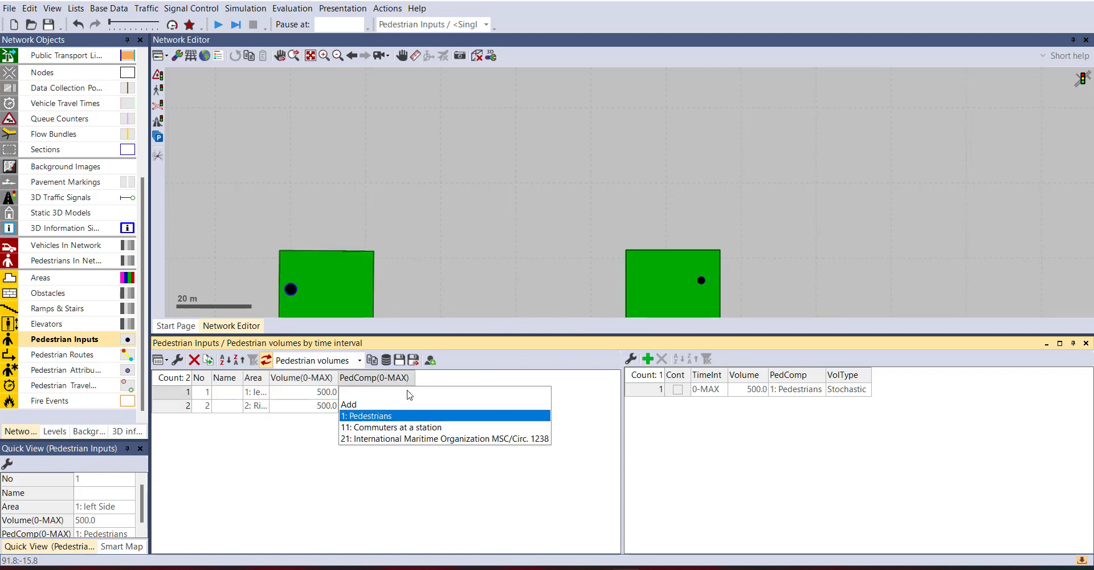
click(356, 421)
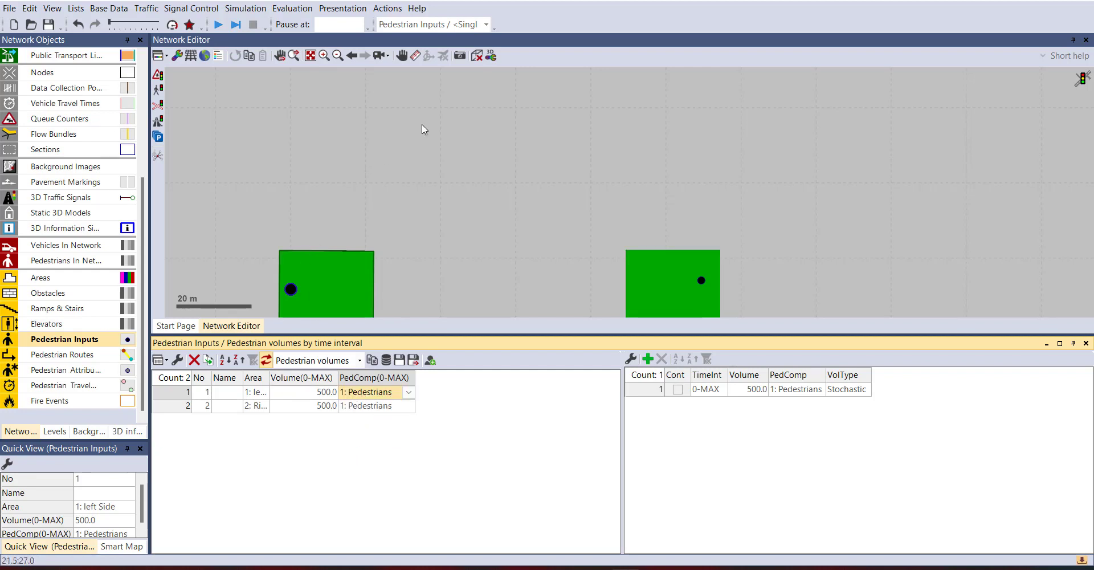
click(447, 110)
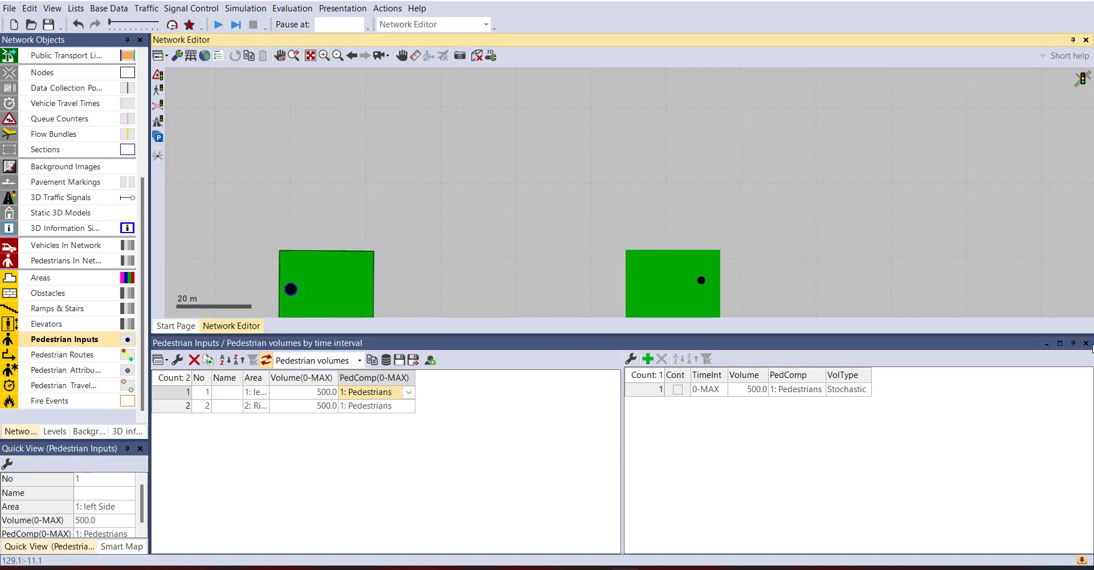
Add static pedestrian routes from left Side to Right Side and from Right Side back.
click(1086, 343)
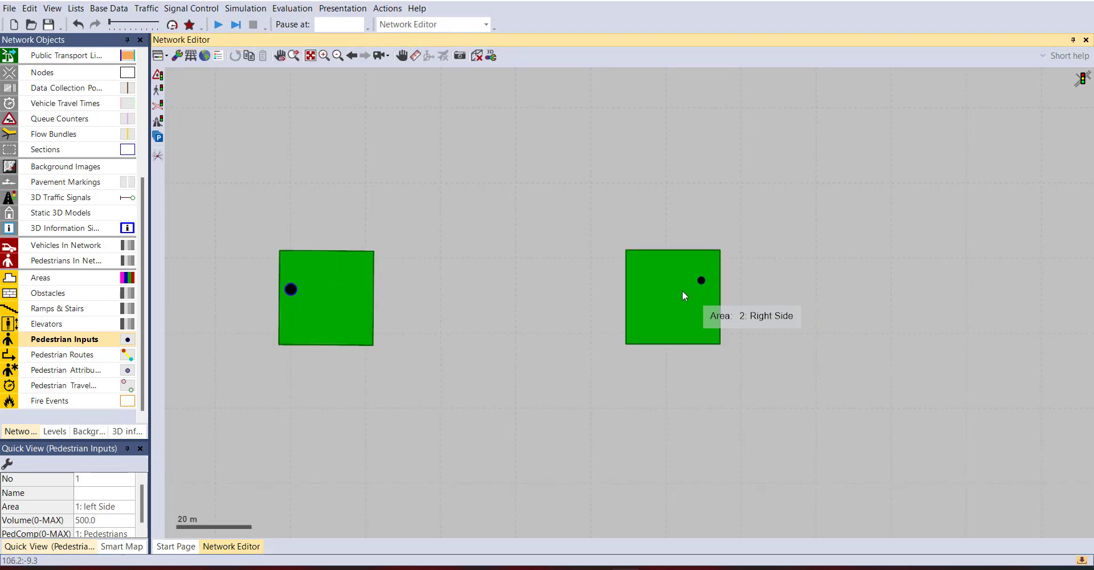
click(60, 356)
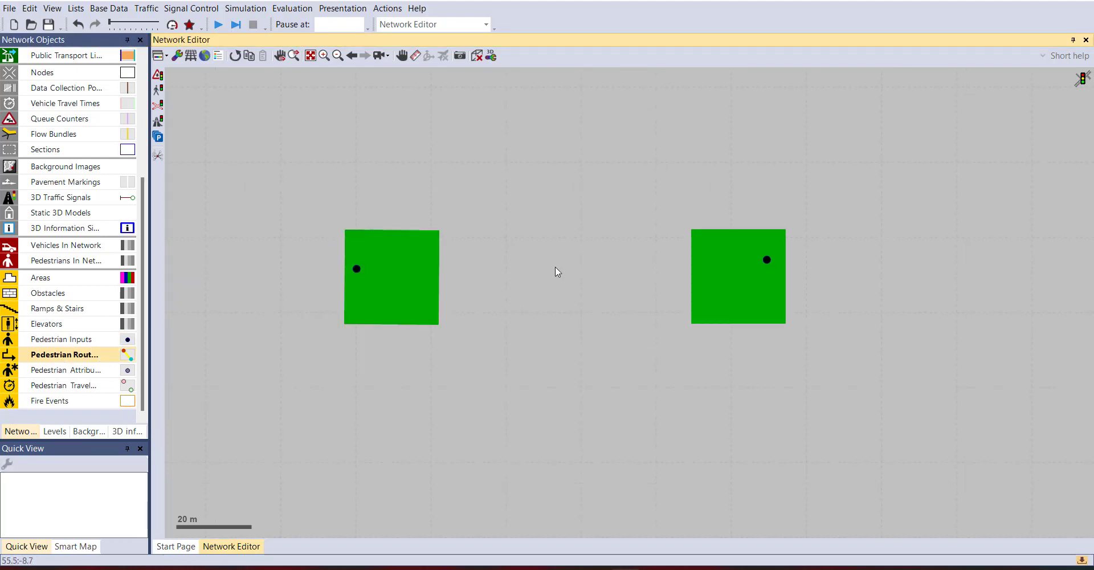
ctrl+right_click(422, 271)
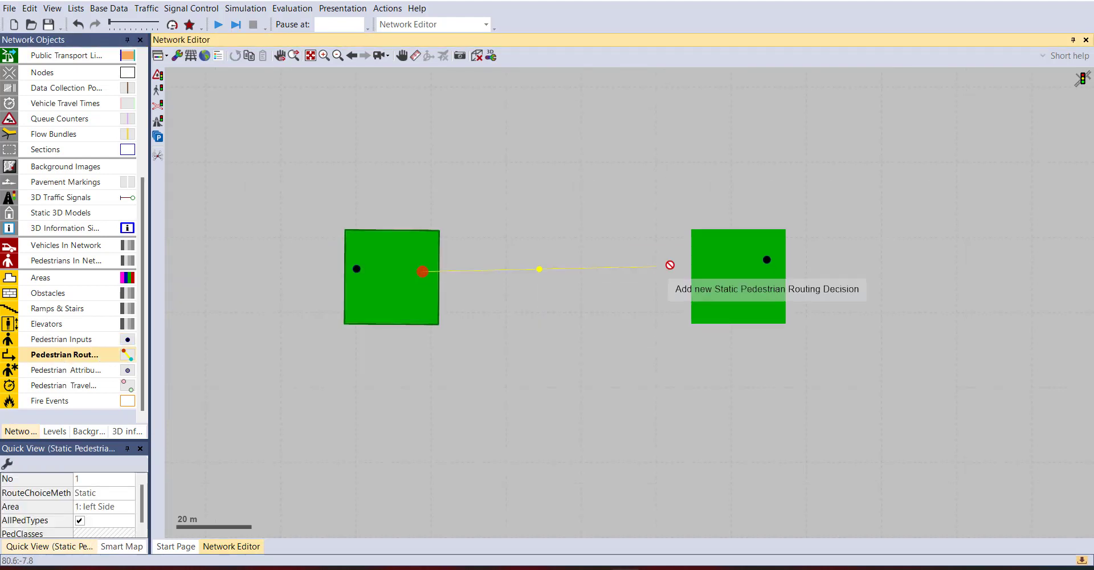
click(722, 269)
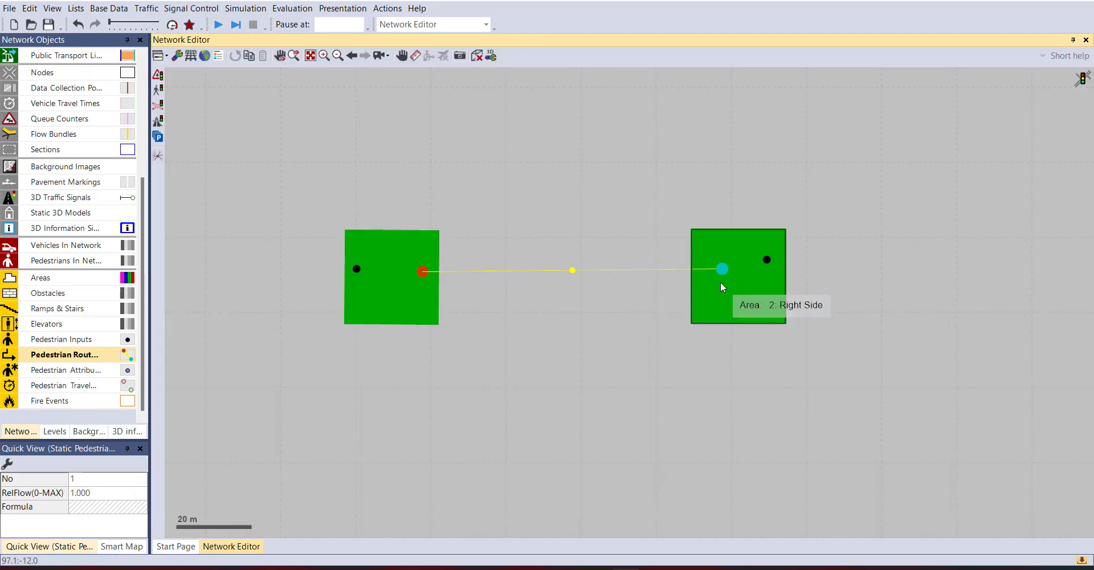
click(720, 281)
click(424, 288)
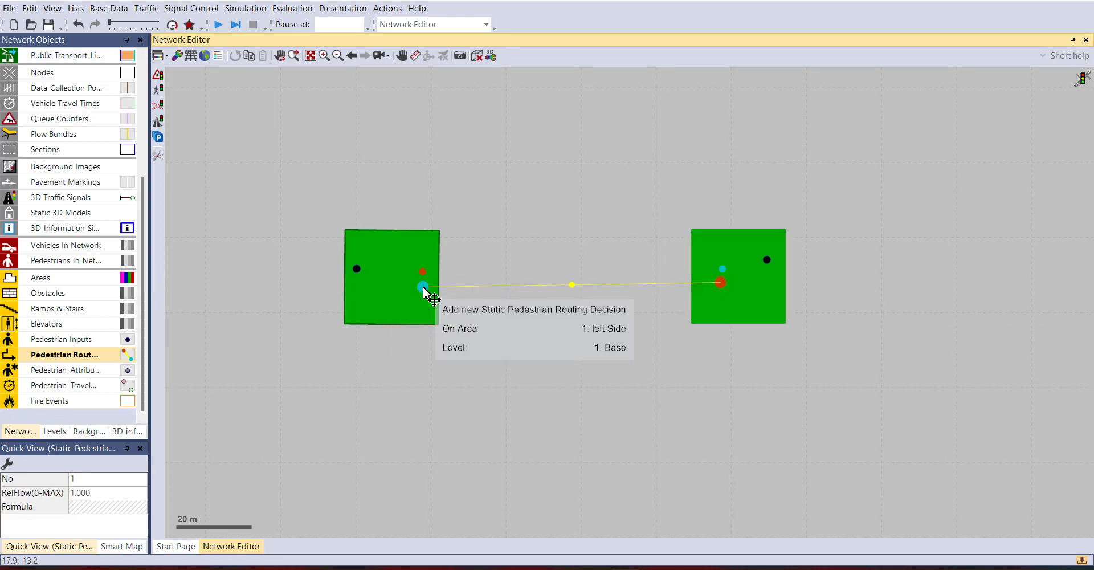
Start the run with saving, review the three 'no walkable connection' errors, then close Messages.
click(217, 25)
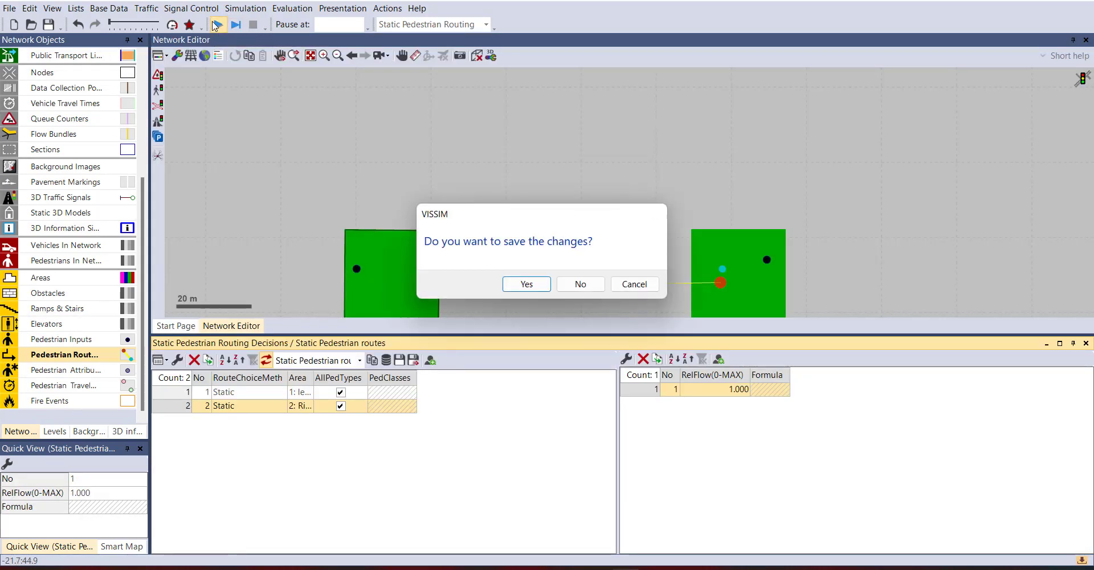
key(Return)
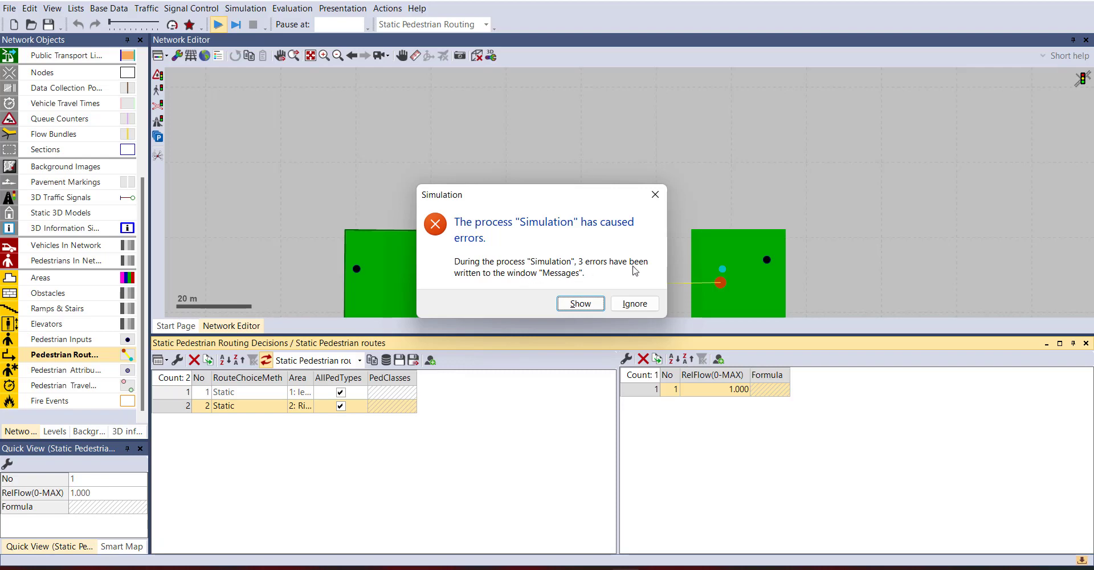
click(581, 304)
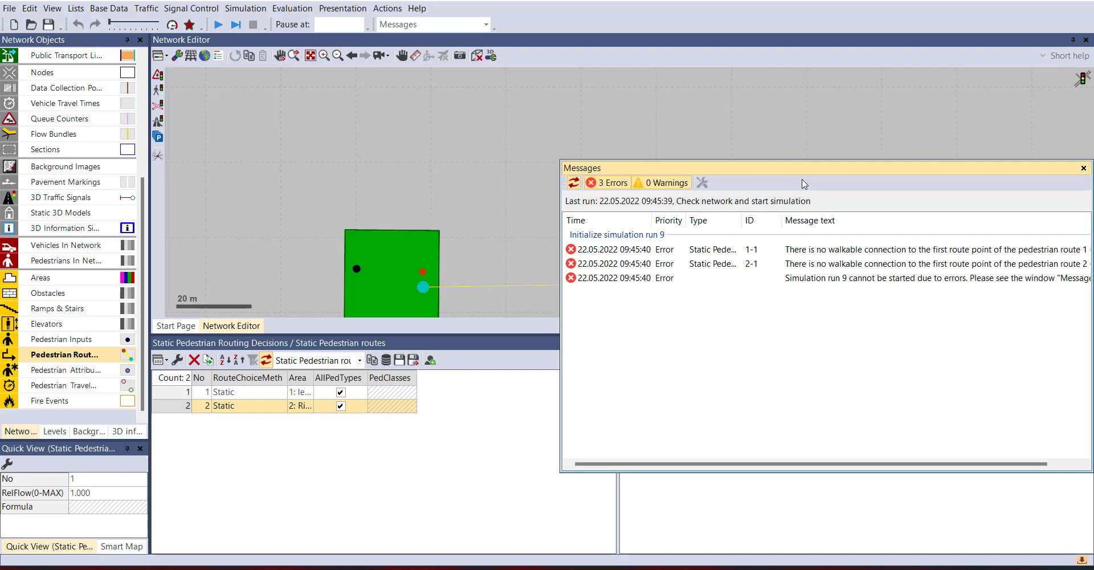
drag(803, 170, 551, 139)
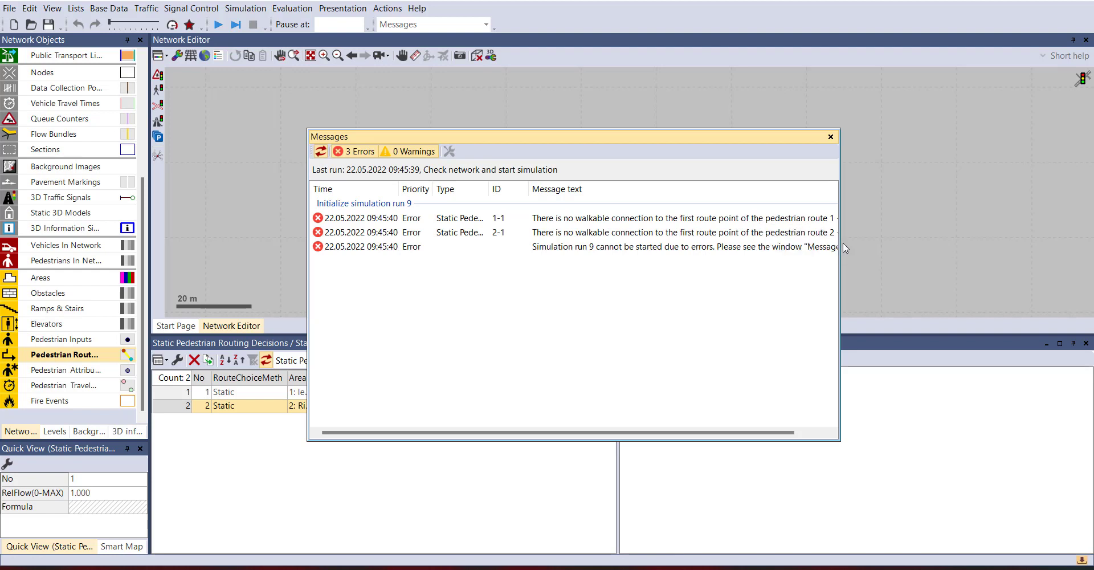
click(830, 139)
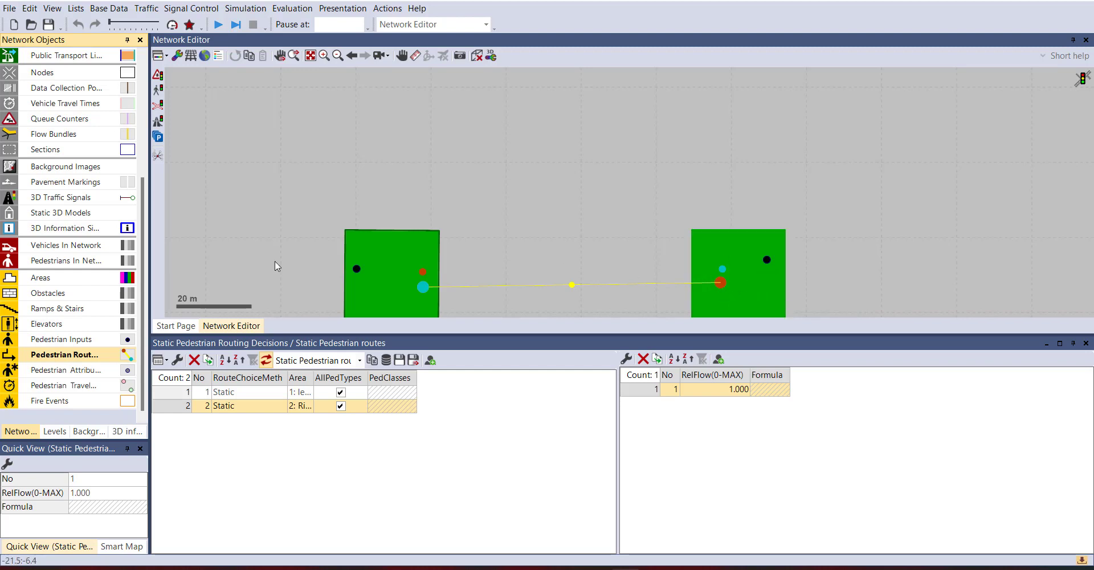
Draw a rectangular pedestrian area spanning the gap between the two squares.
click(50, 277)
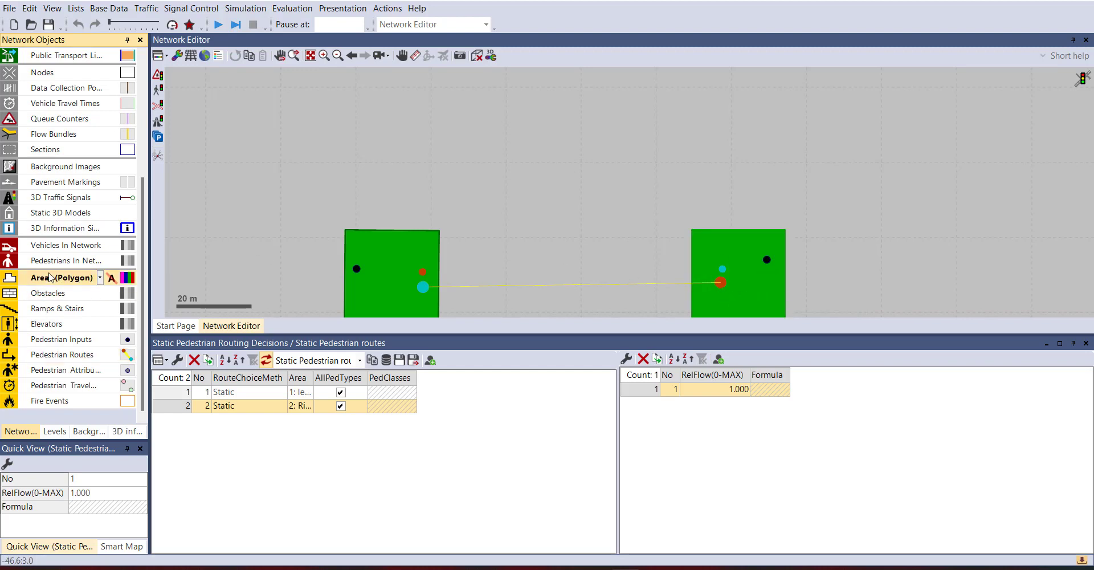
click(100, 278)
click(80, 305)
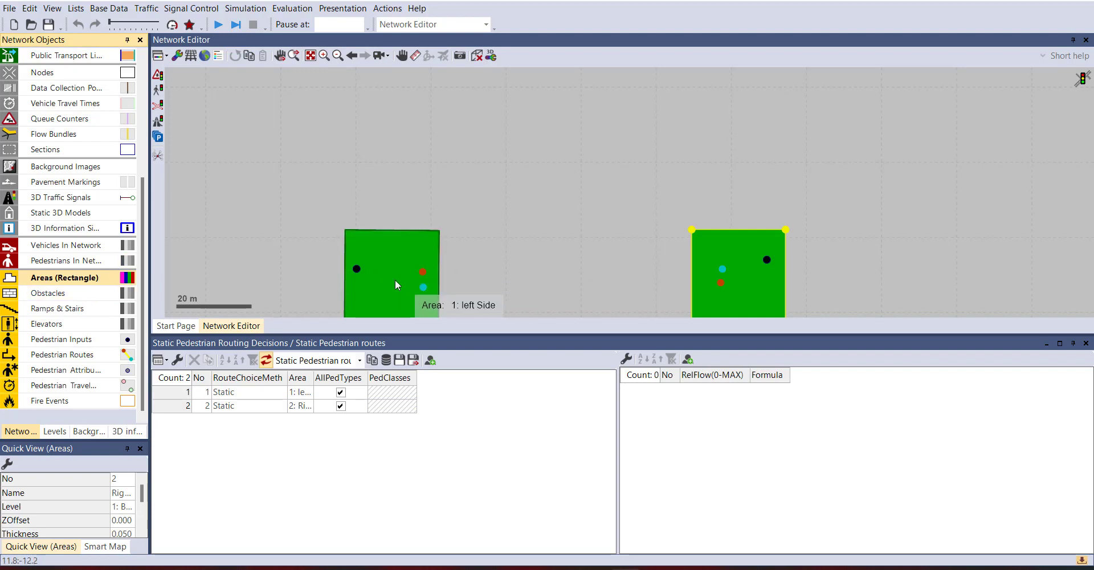
drag(409, 278, 720, 283)
click(727, 301)
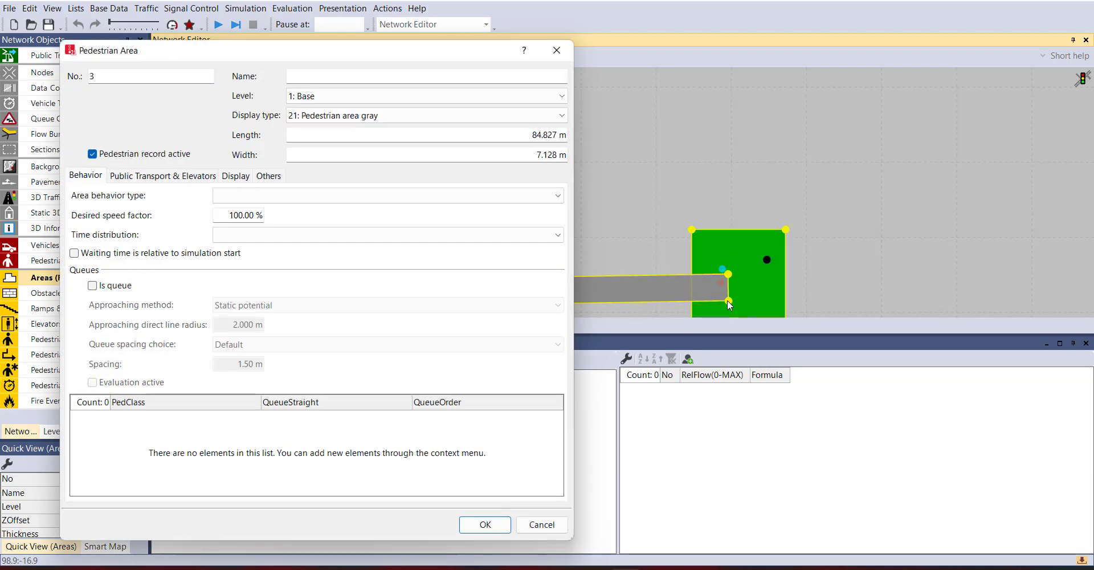
Size the corridor to 85 m long and 10 m wide, then shift it slightly up.
drag(507, 137, 567, 134)
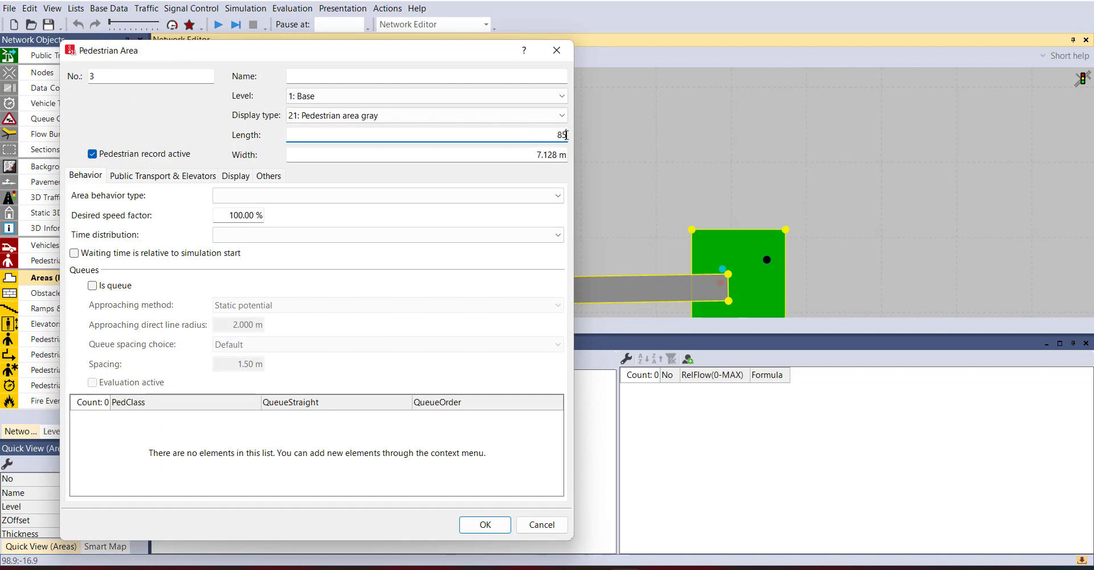
key(Tab)
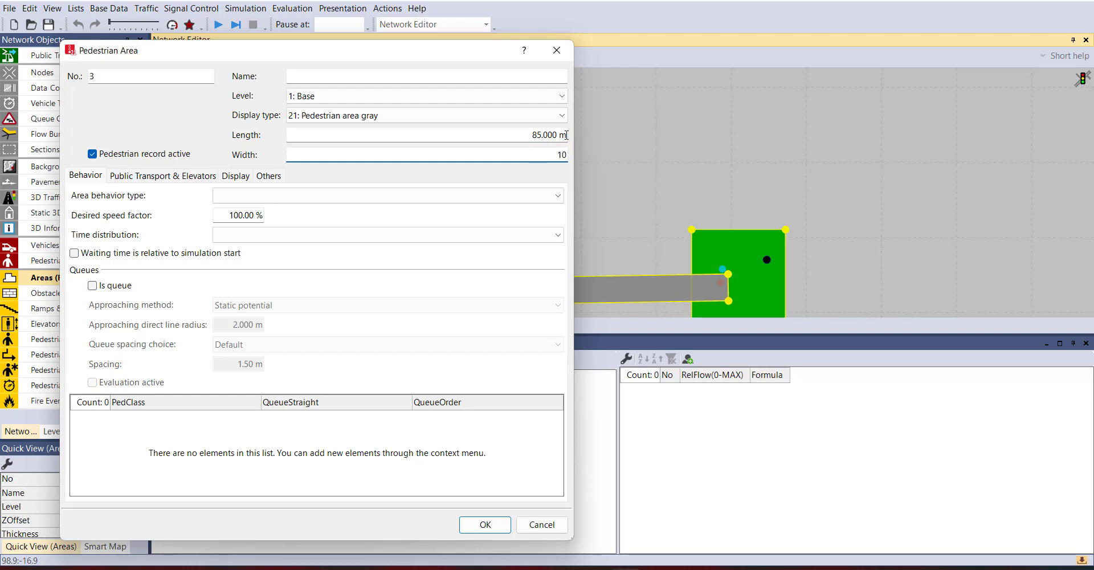
text(10)
key(Return)
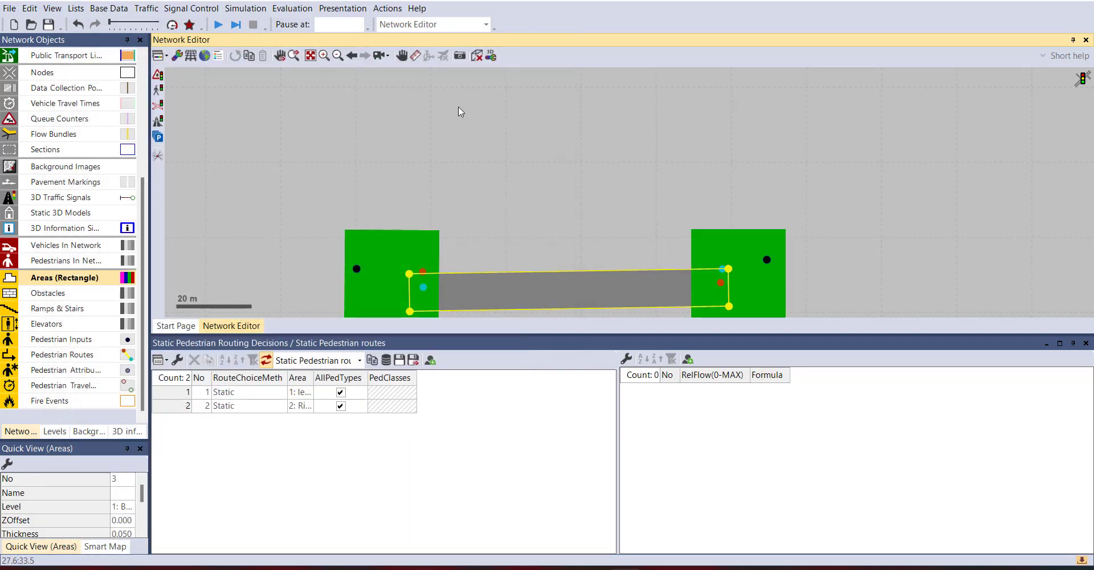
scroll(459, 106, down, 1)
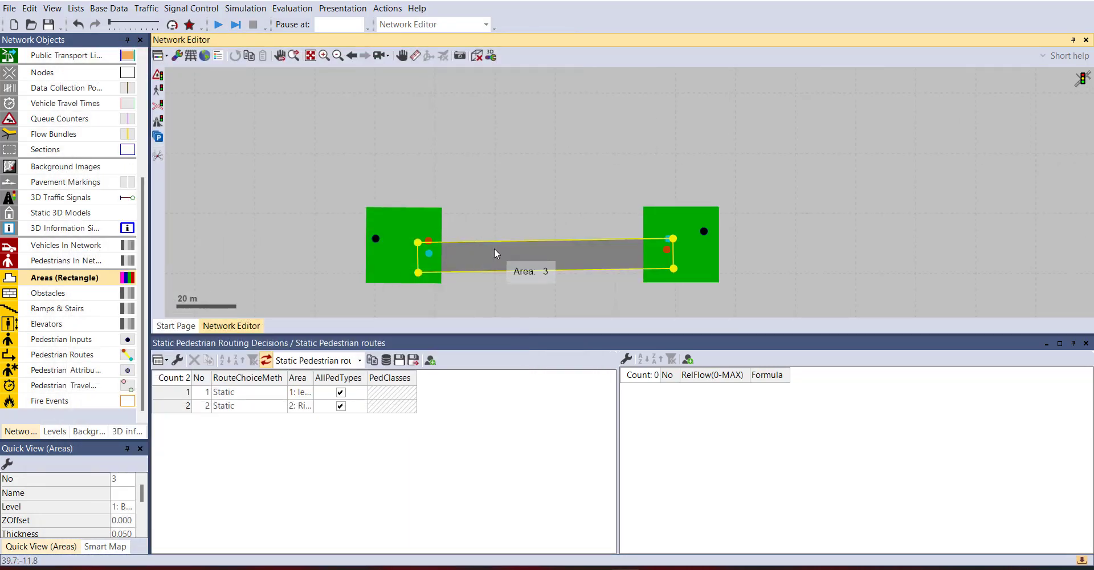
drag(494, 249, 498, 242)
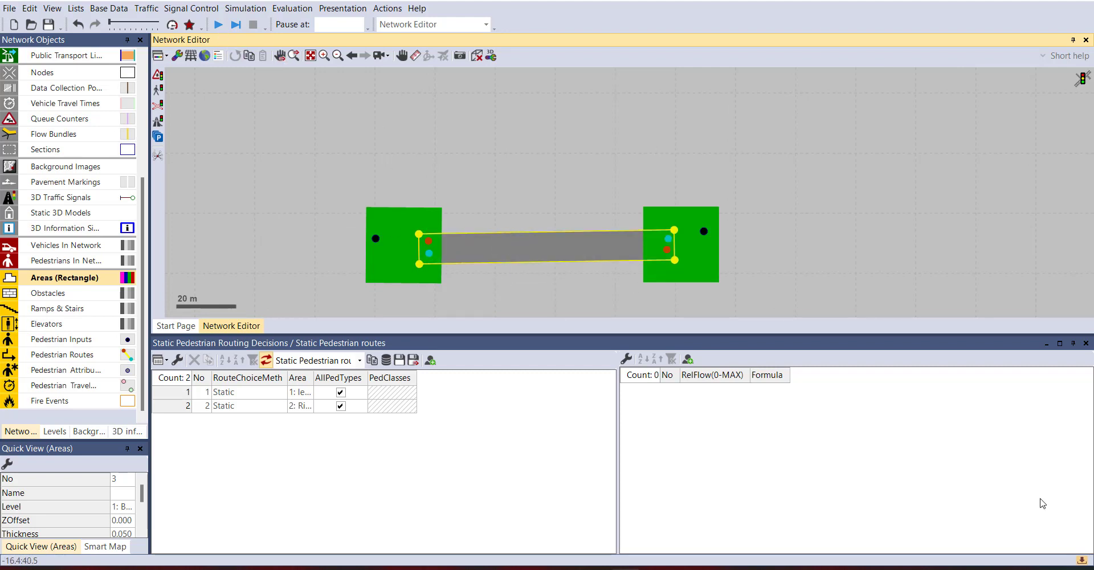
click(1086, 342)
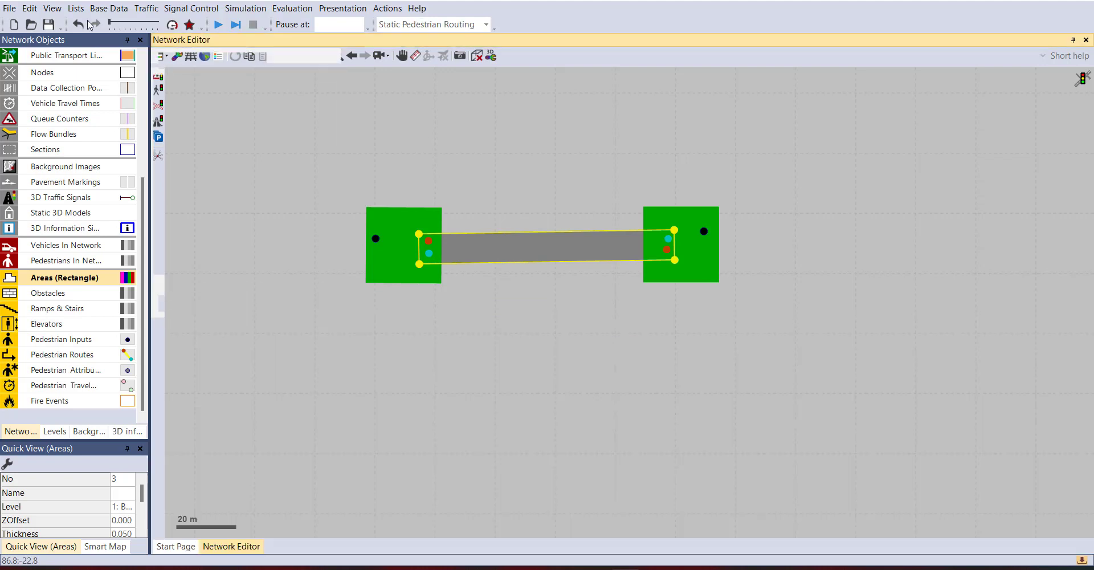
Save and run the simulation, watch pedestrians cross the corridor in 3D, then stop it.
click(220, 24)
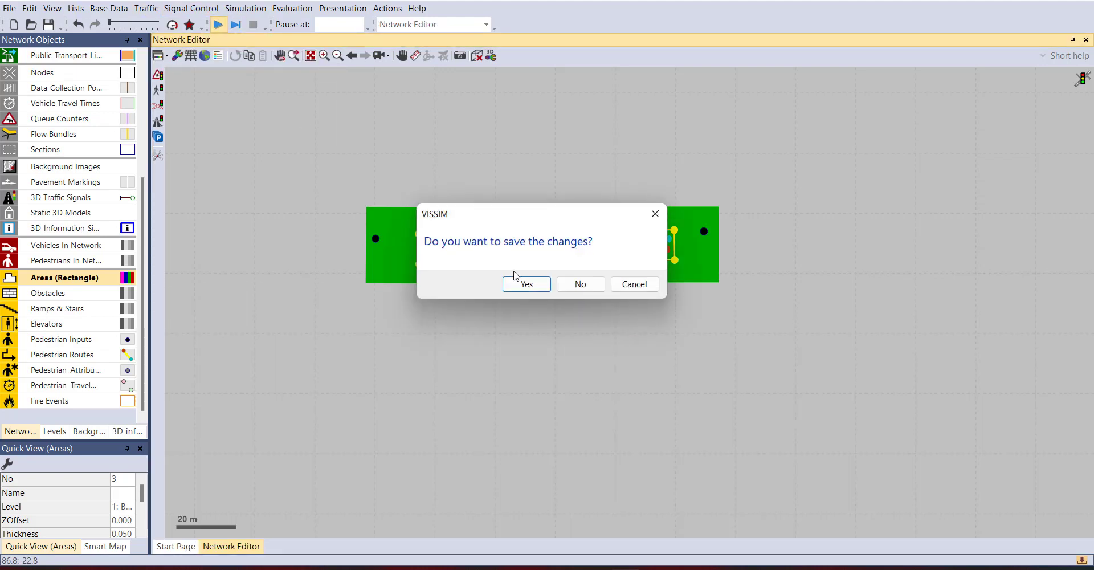
click(528, 287)
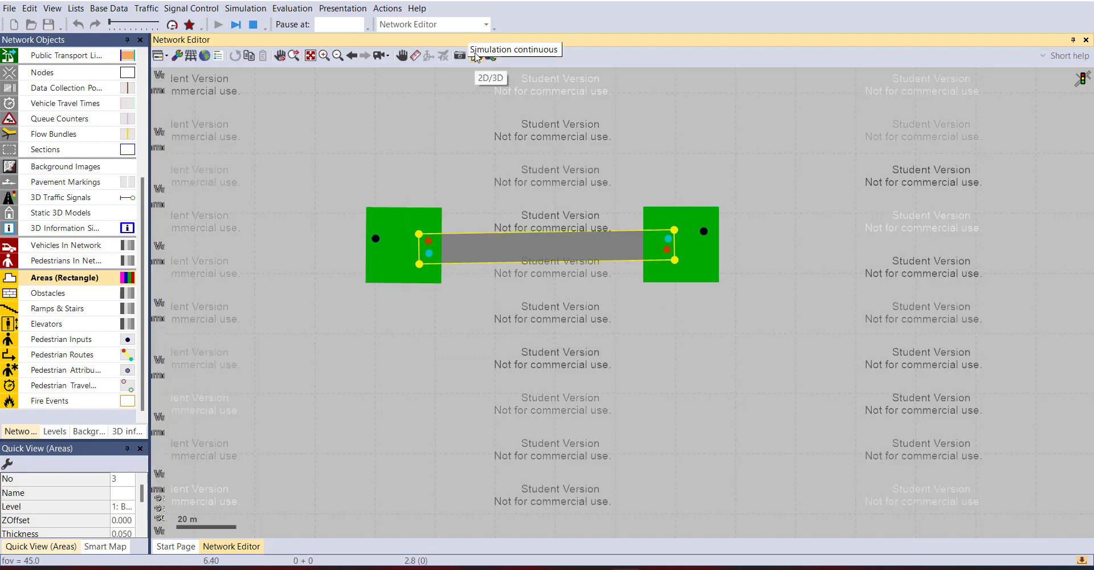
click(476, 56)
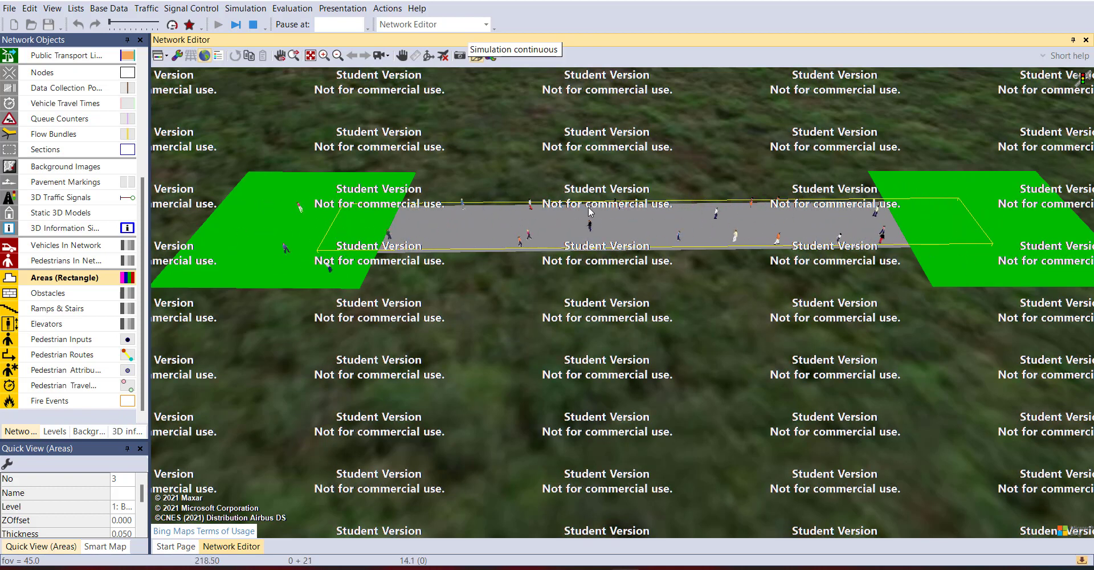
click(252, 25)
key(ctrl+d)
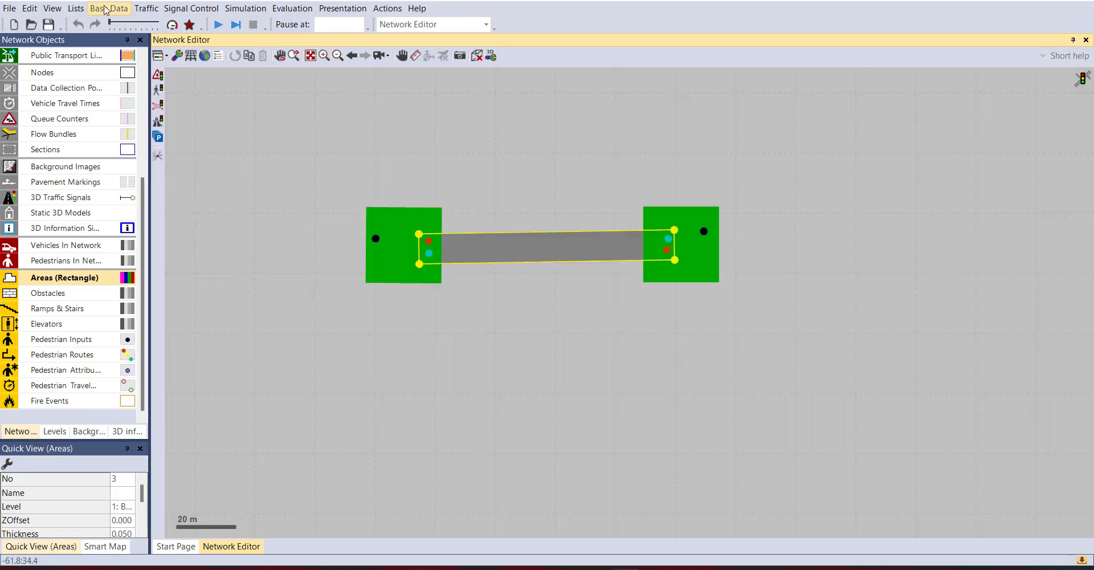
click(76, 8)
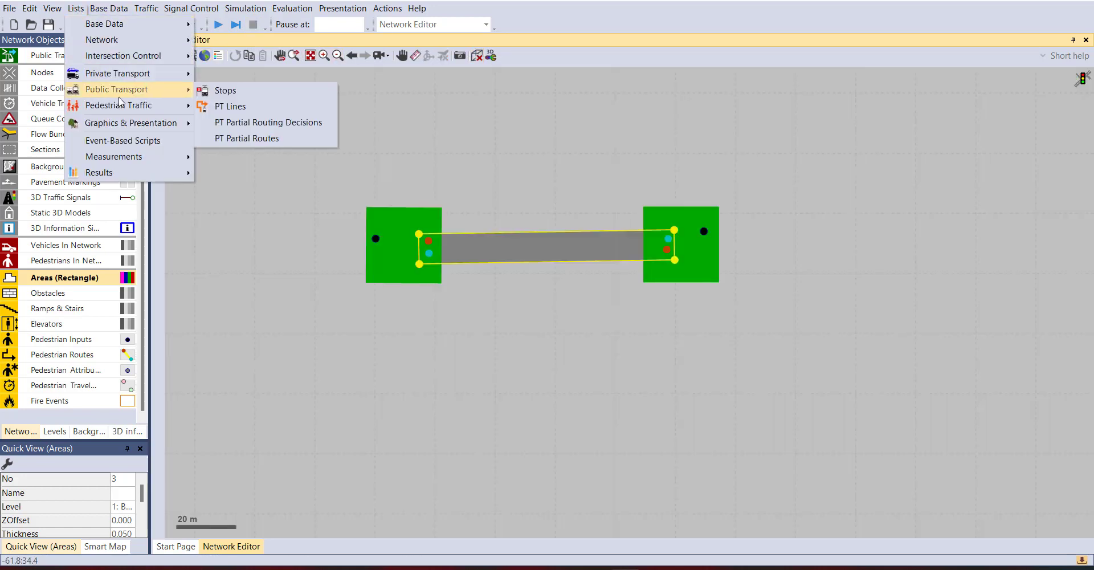
mouse_move(108, 24)
click(76, 9)
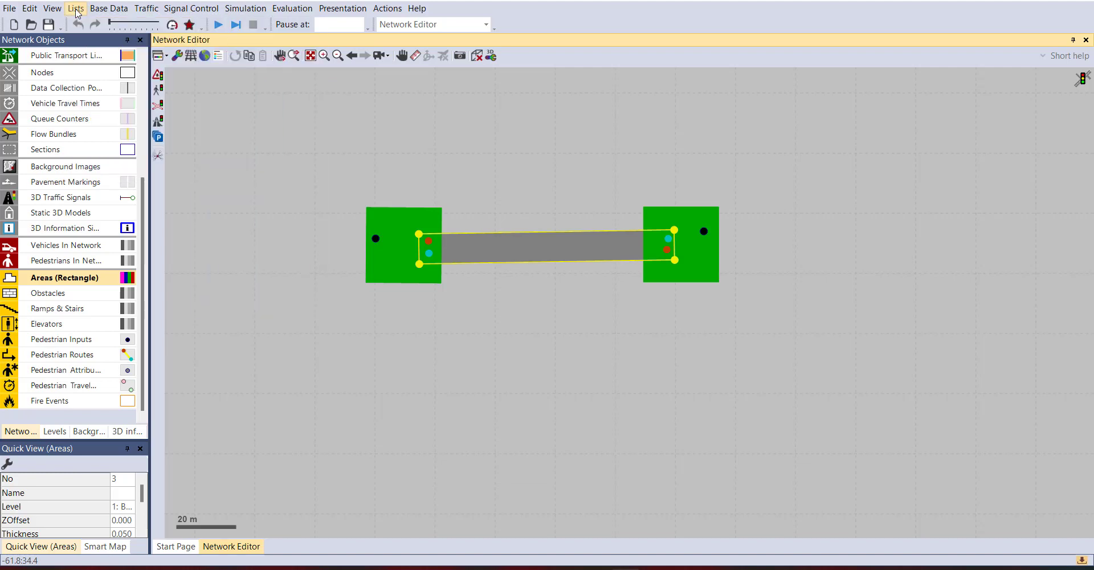
click(76, 8)
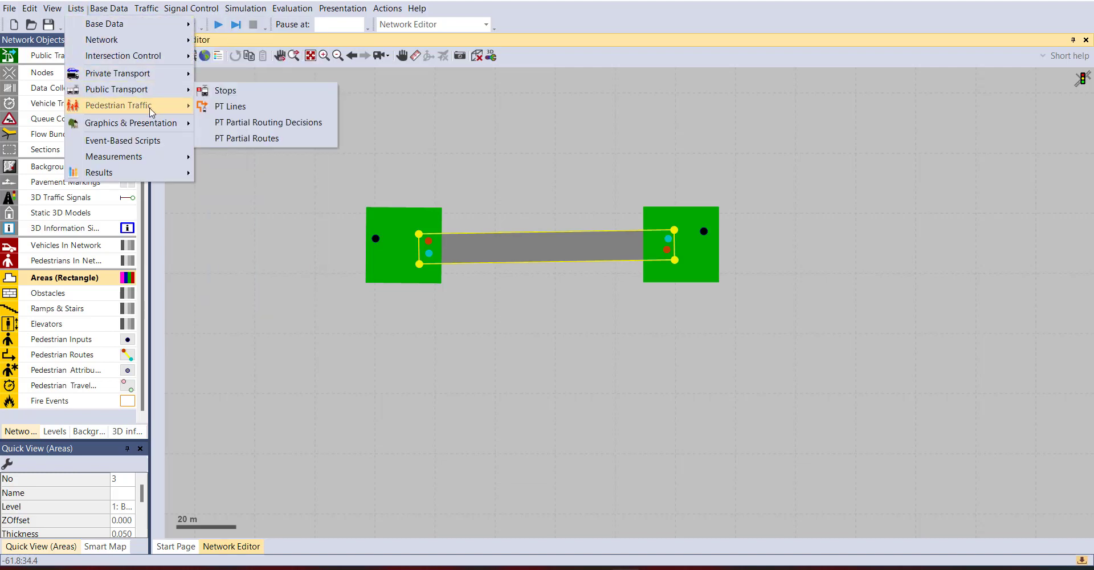
mouse_move(151, 112)
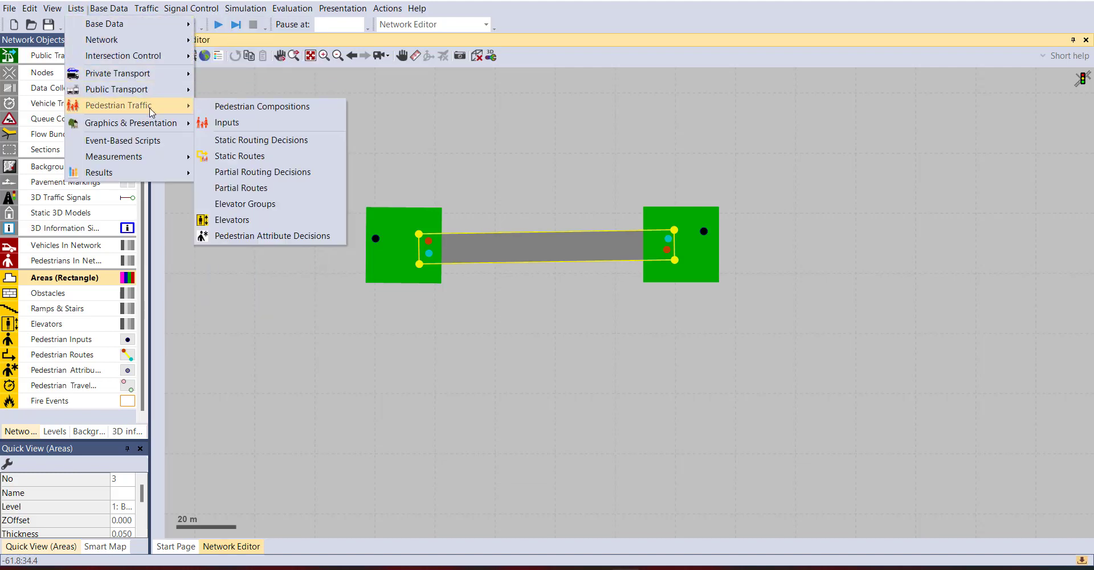
click(259, 107)
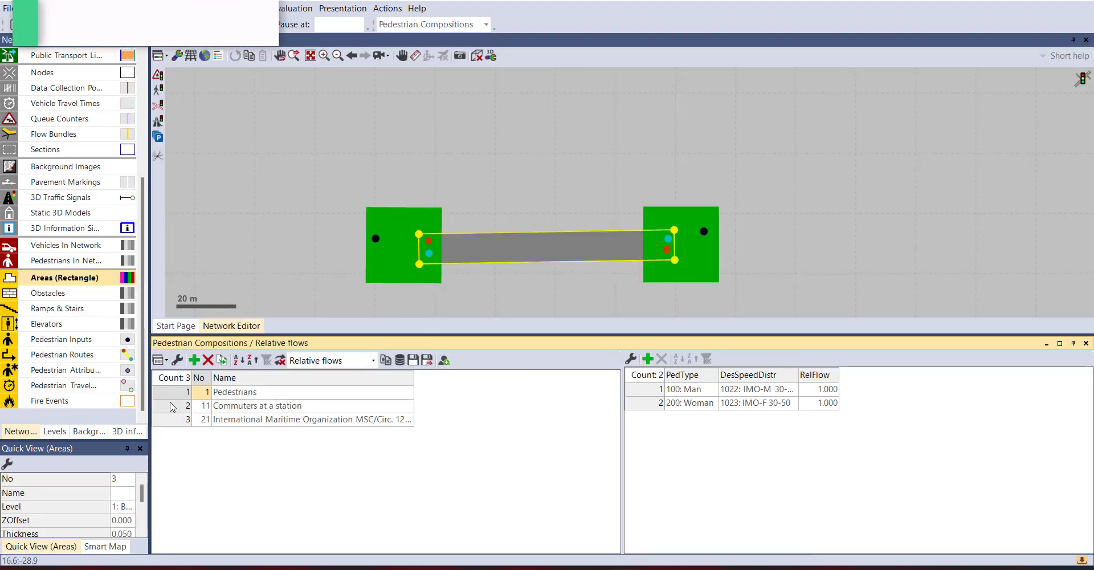
click(217, 395)
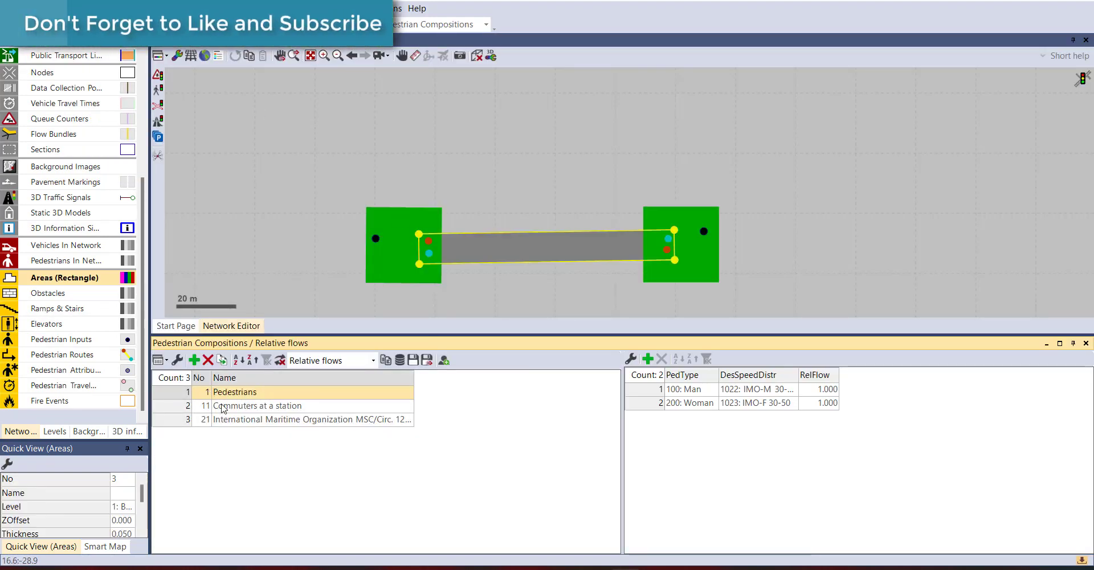
click(686, 402)
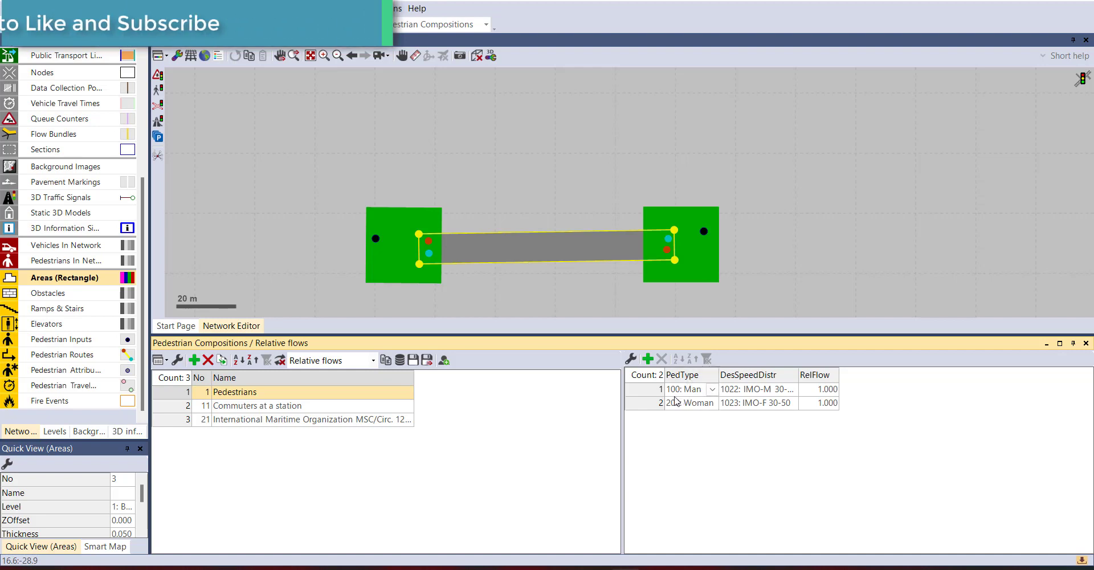
click(686, 417)
click(712, 390)
click(808, 448)
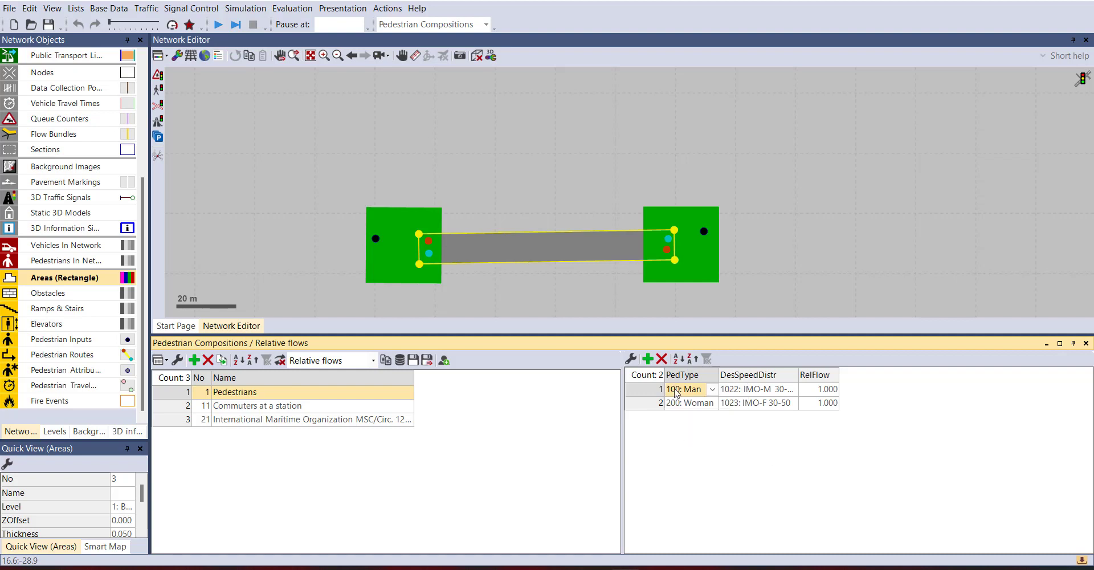
click(647, 358)
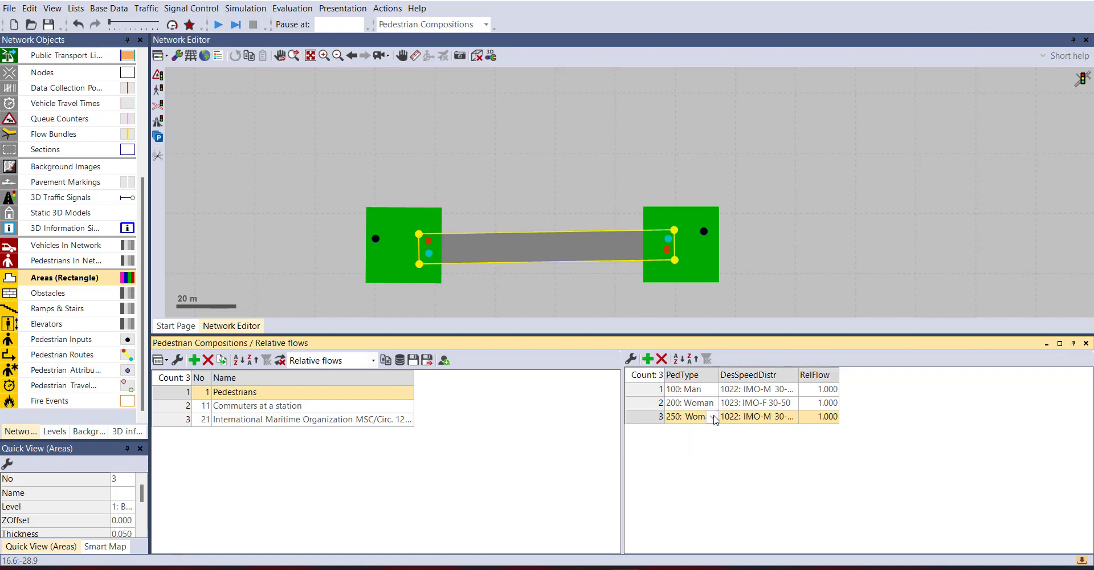
click(713, 417)
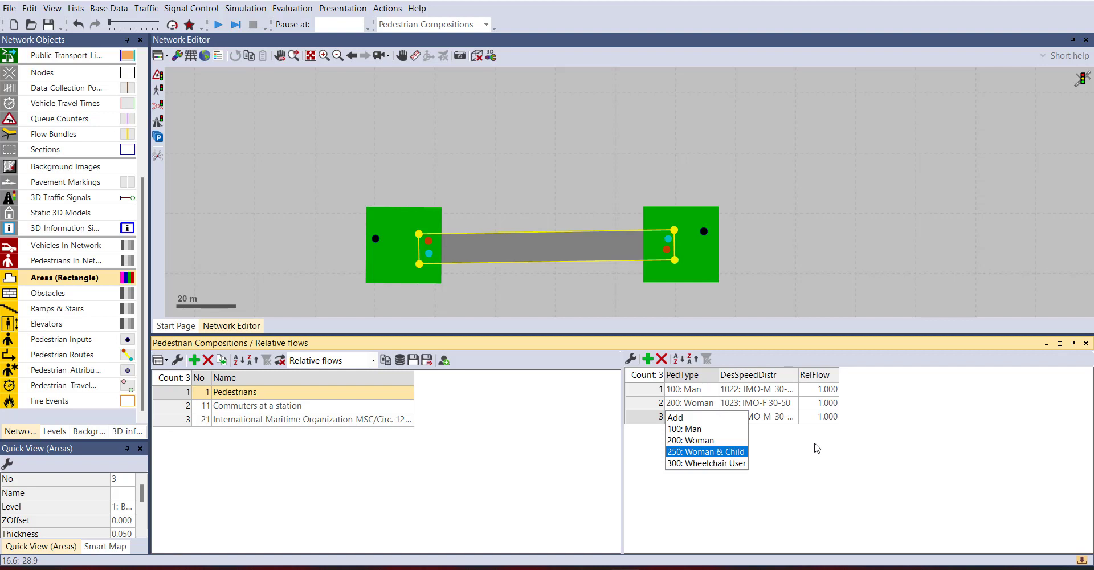
click(816, 442)
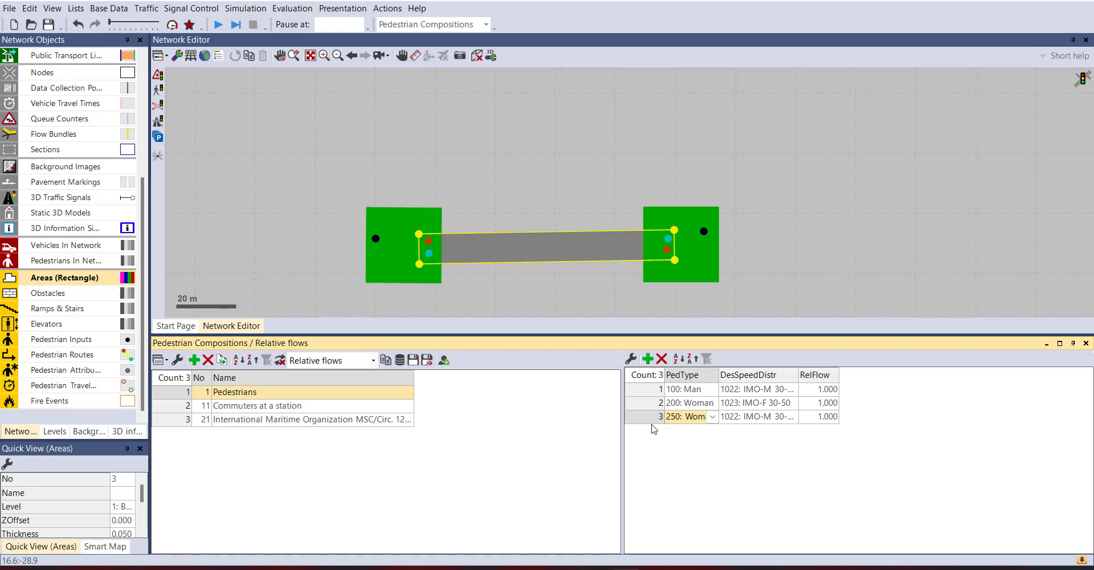
right_click(642, 419)
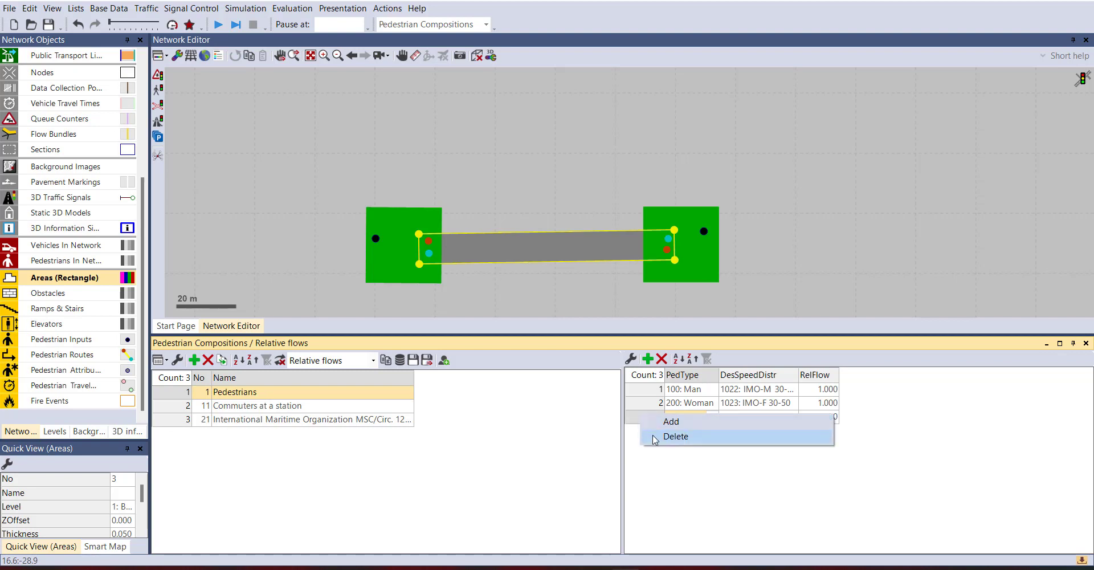
click(656, 435)
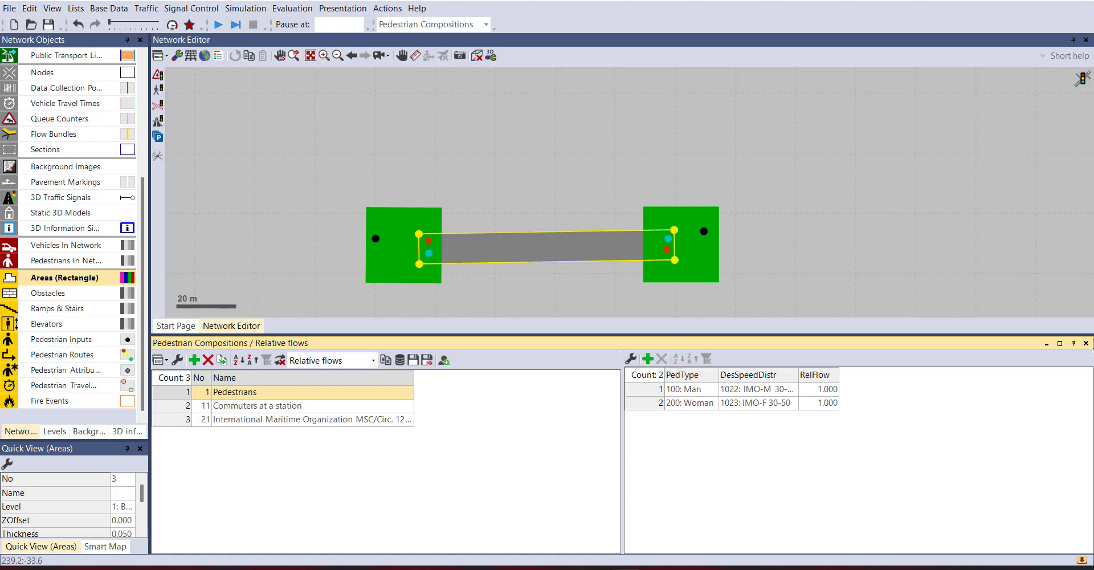
click(1087, 344)
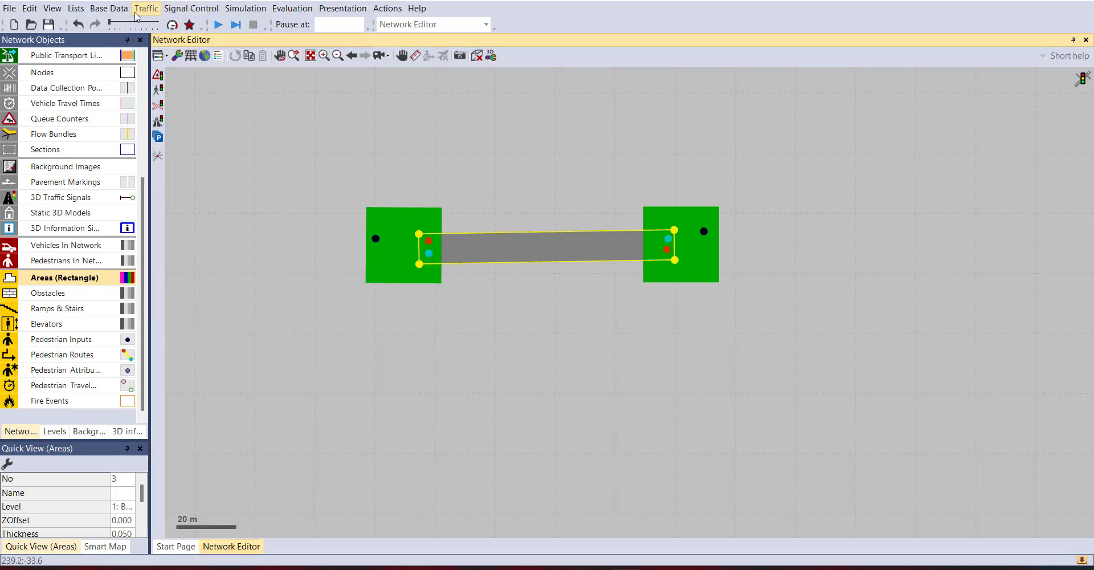
click(112, 9)
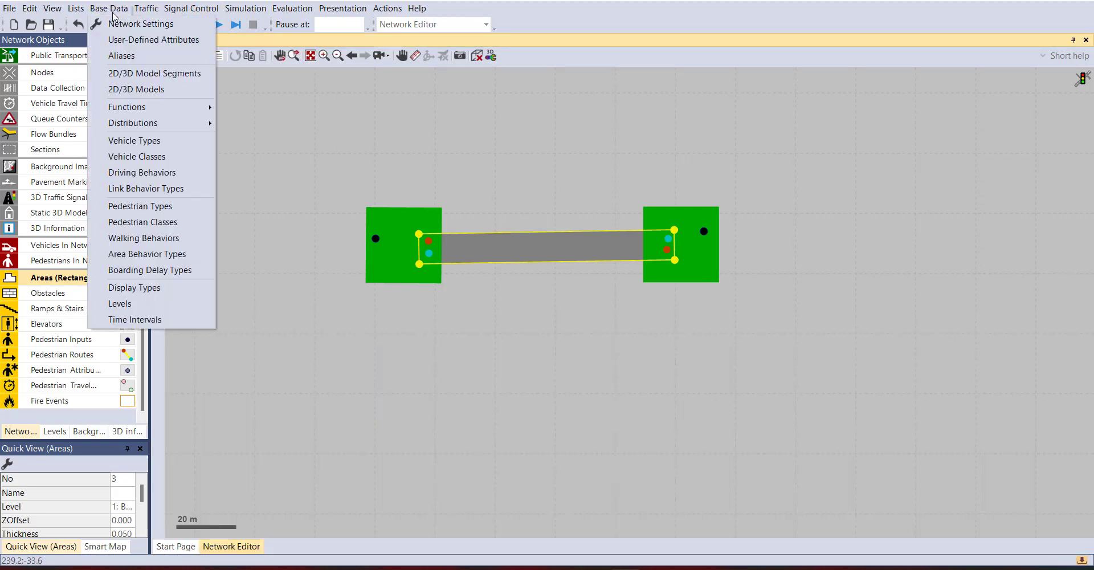
click(142, 90)
scroll(302, 418, down, 4)
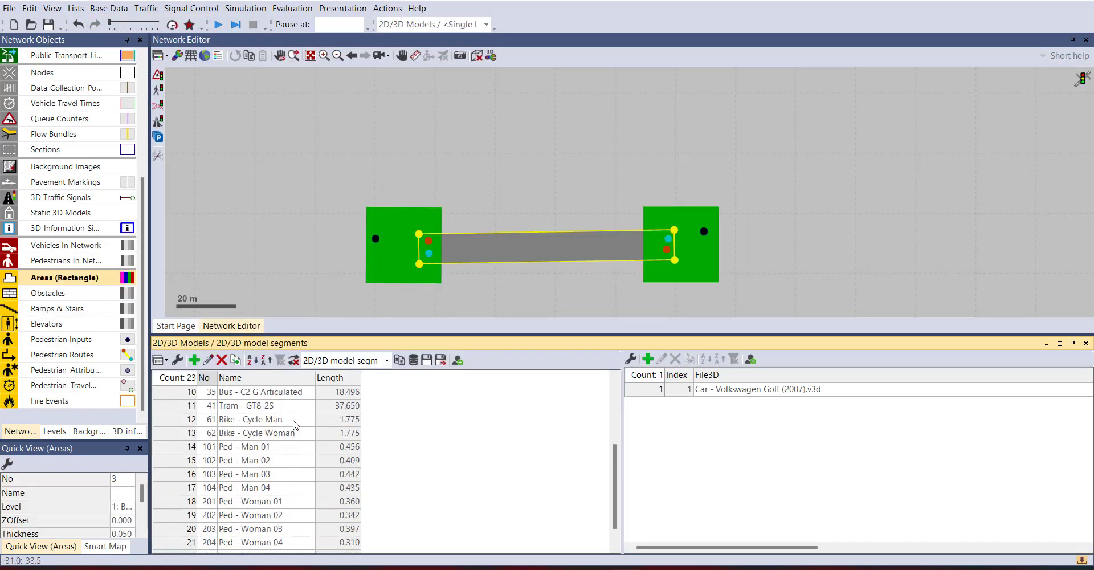
click(183, 421)
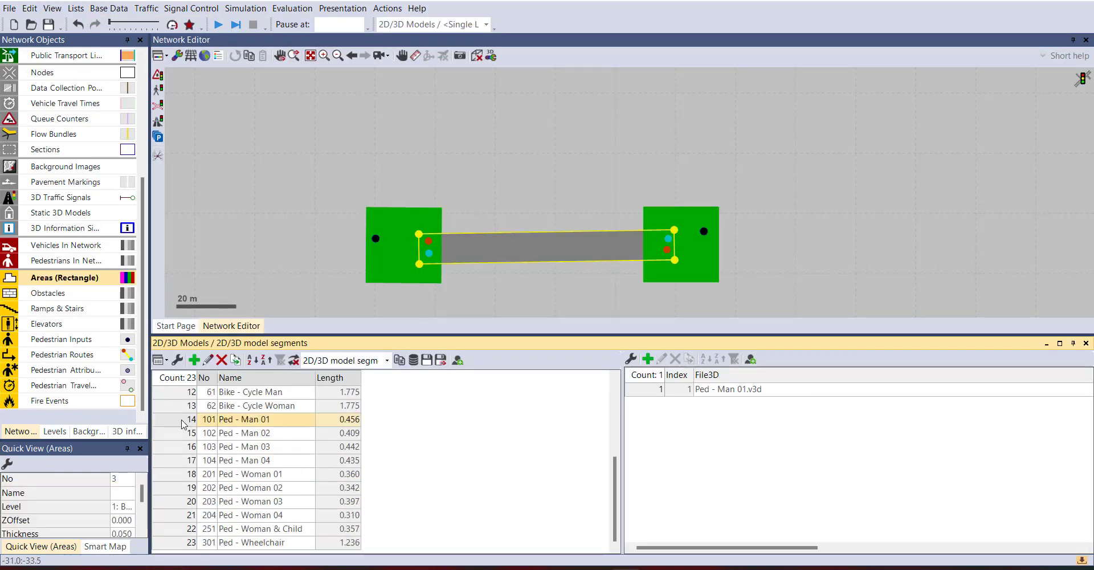
click(653, 390)
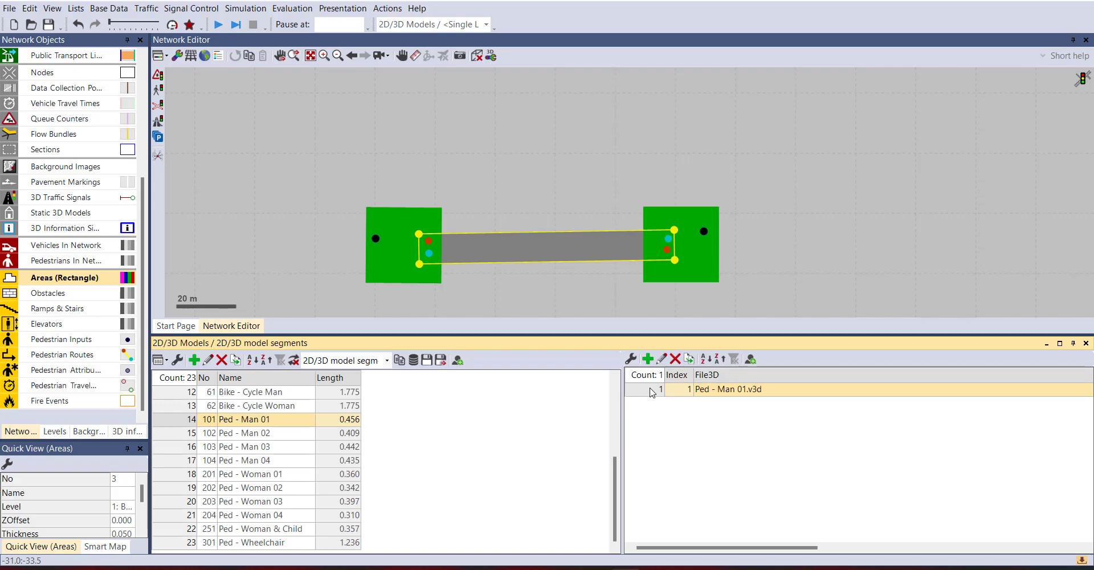
double_click(651, 391)
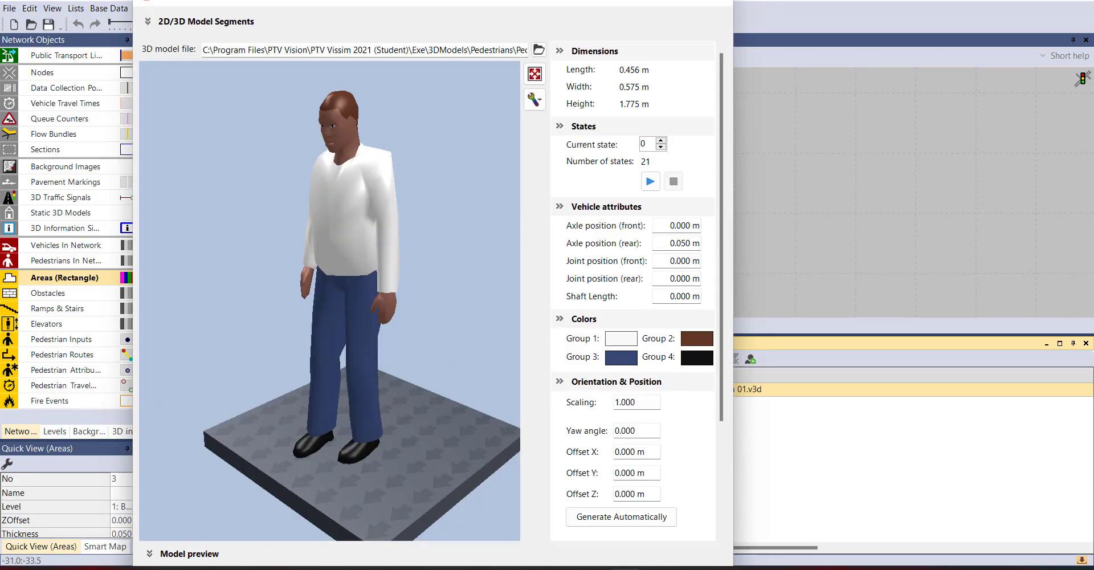
click(707, 2)
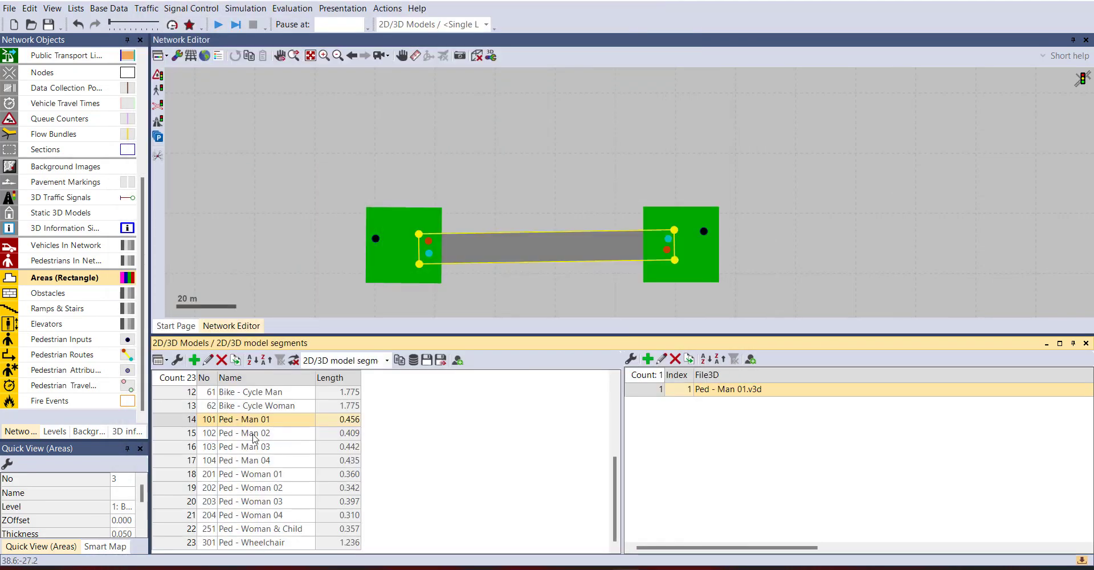
click(178, 546)
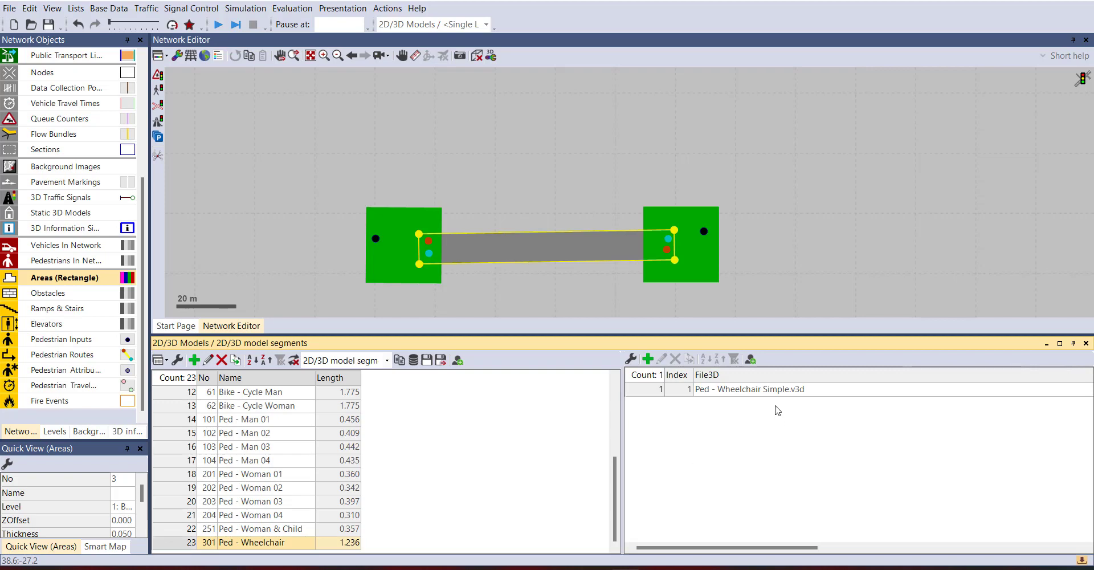
click(655, 395)
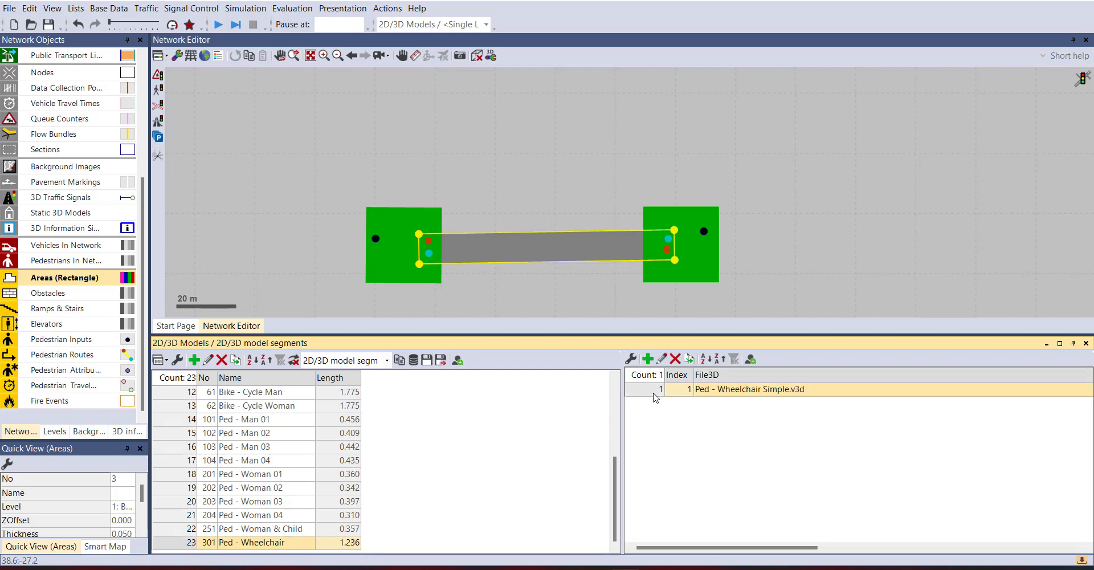
double_click(656, 394)
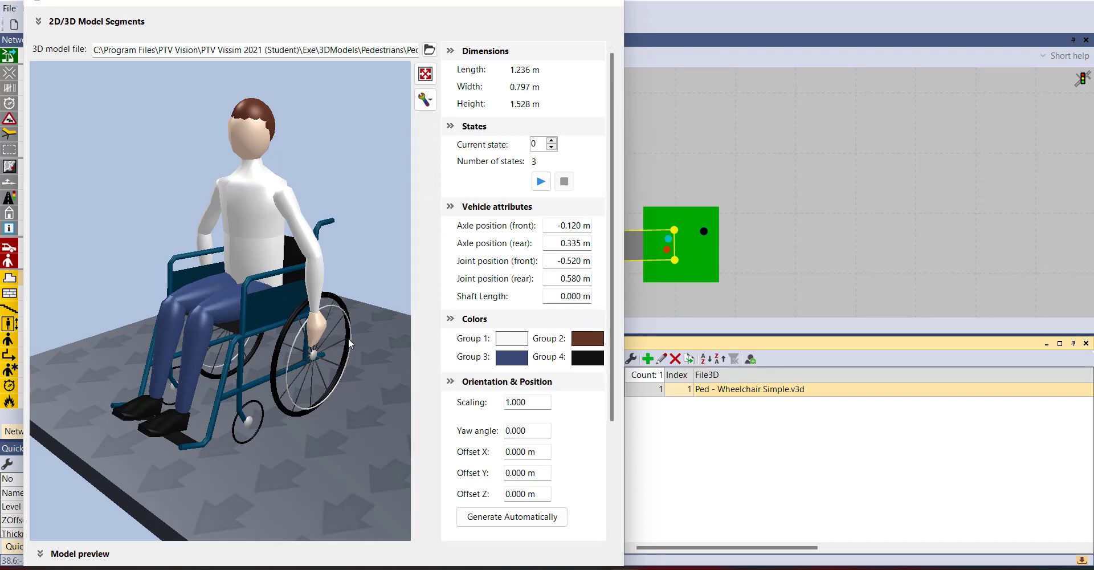
click(598, 3)
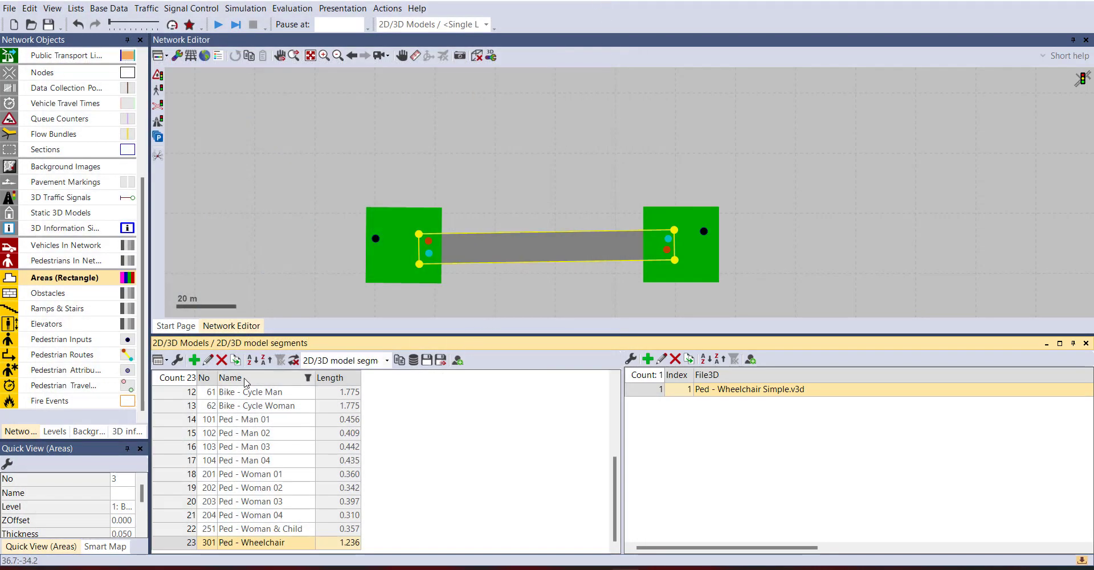
click(1086, 343)
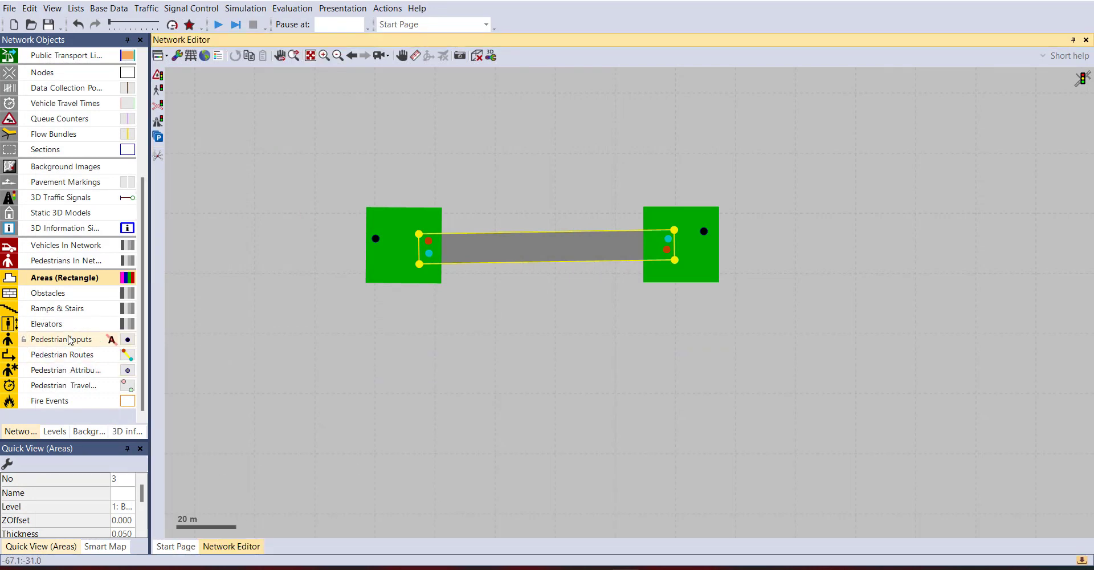
Place a pedestrian travel time measurement from the left Side area to the Right Side area.
click(72, 388)
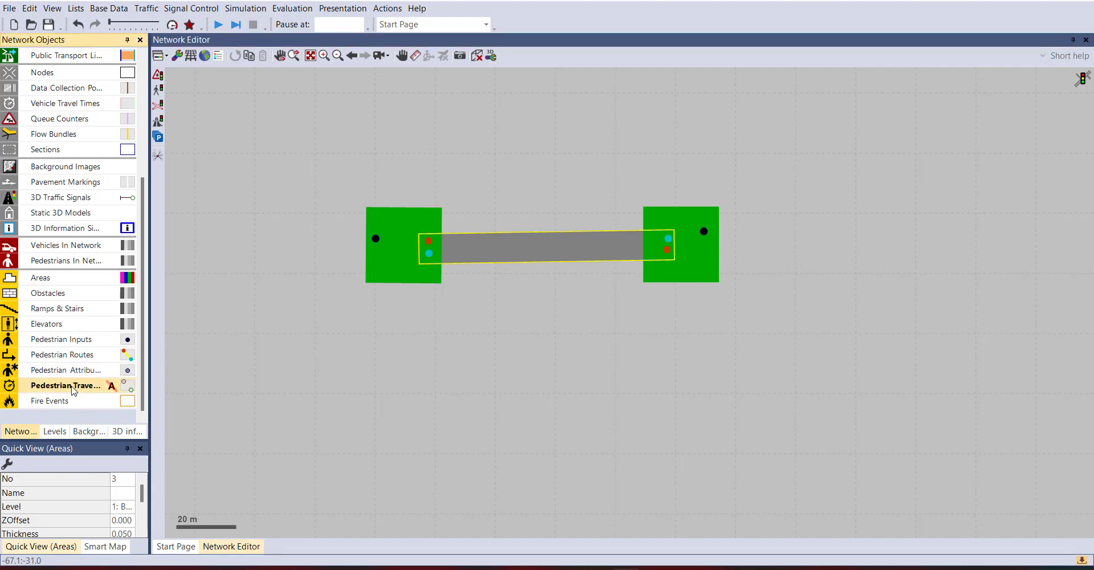
scroll(439, 254, up, 2)
scroll(439, 254, up, 2)
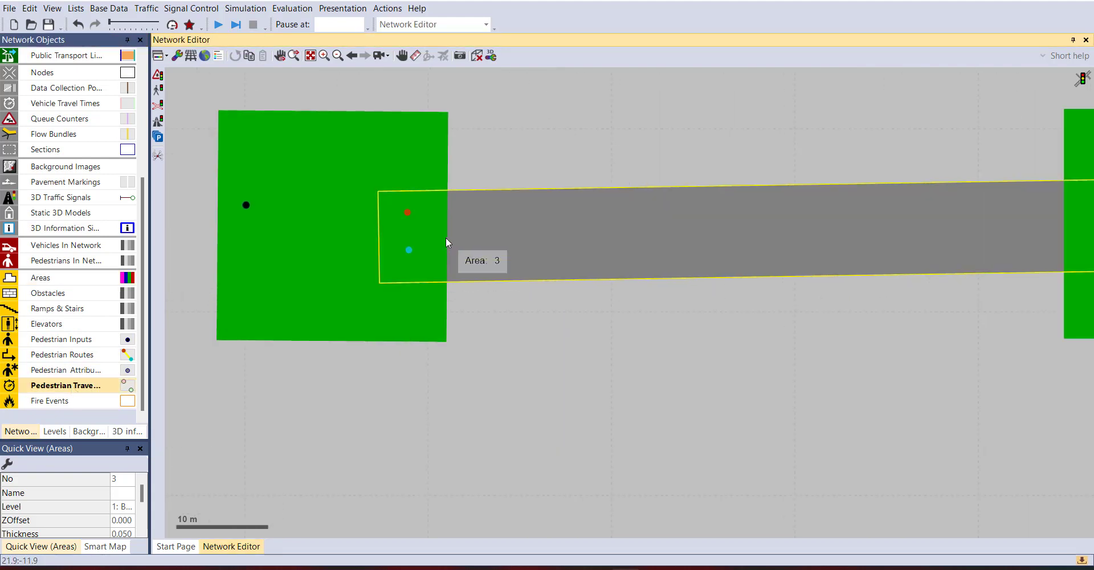
click(446, 237)
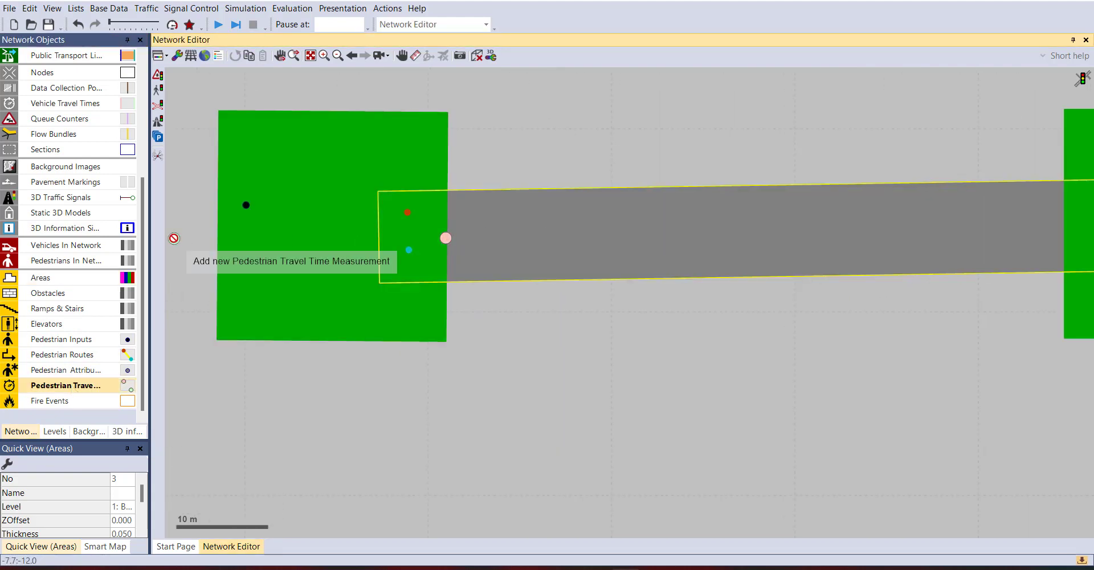
scroll(200, 245, down, 1)
click(892, 233)
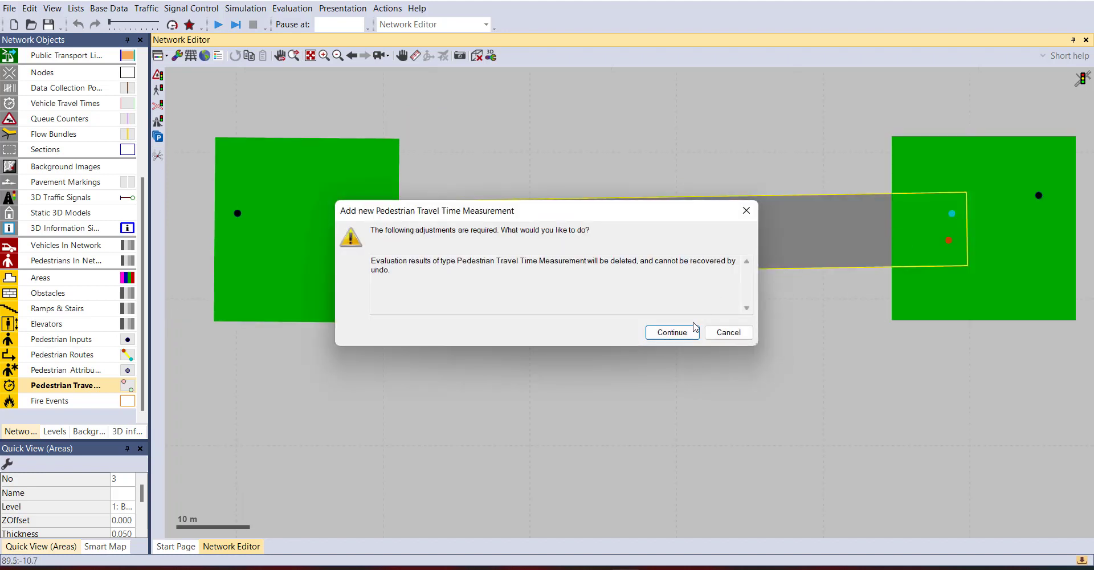
click(693, 331)
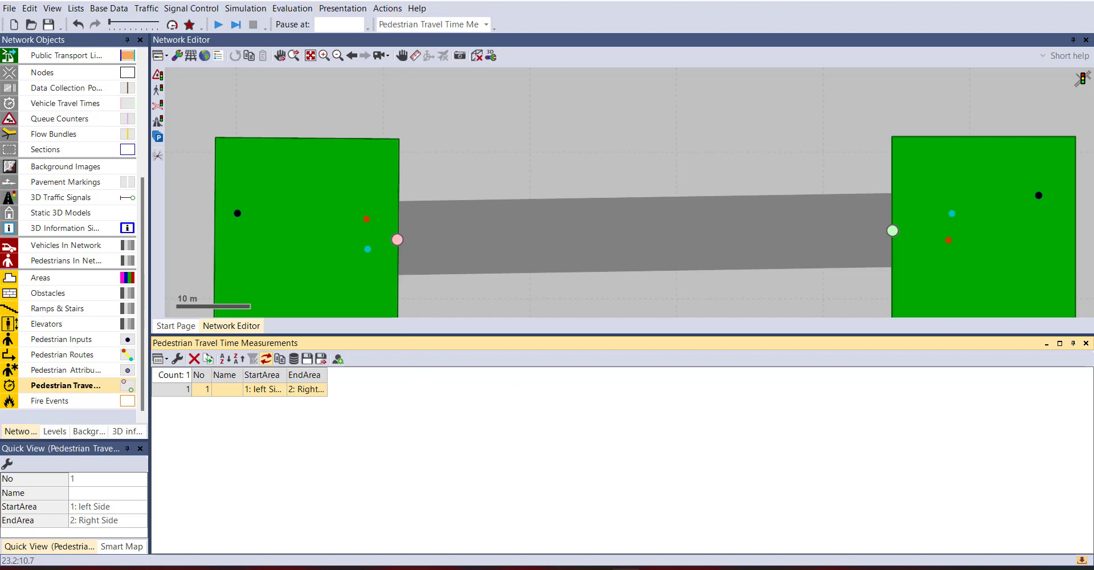
Confirm the evaluation configuration and open the Pedestrian Travel Time Results list.
click(292, 8)
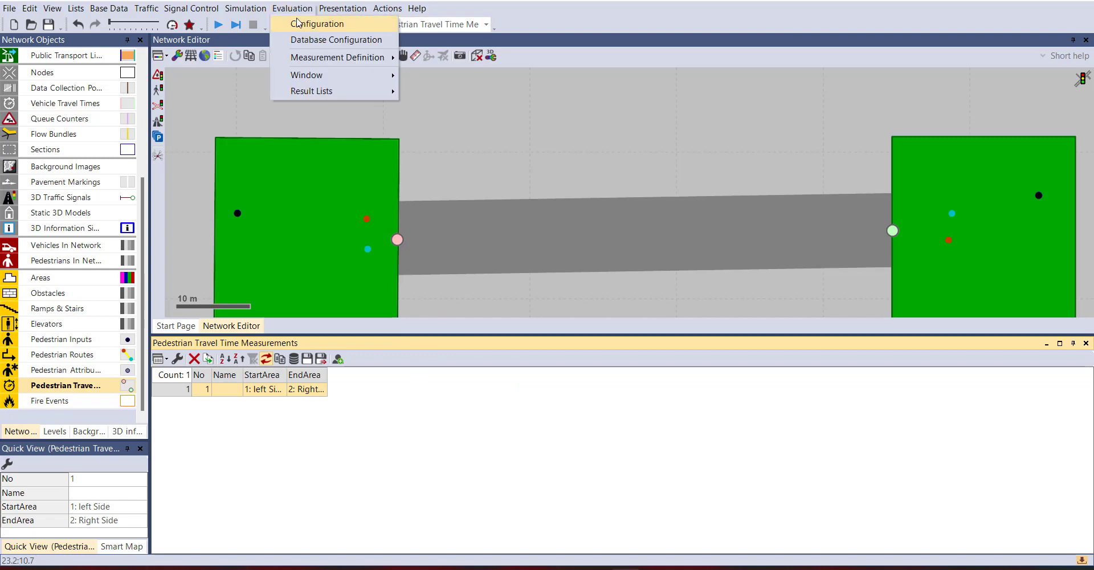
click(303, 23)
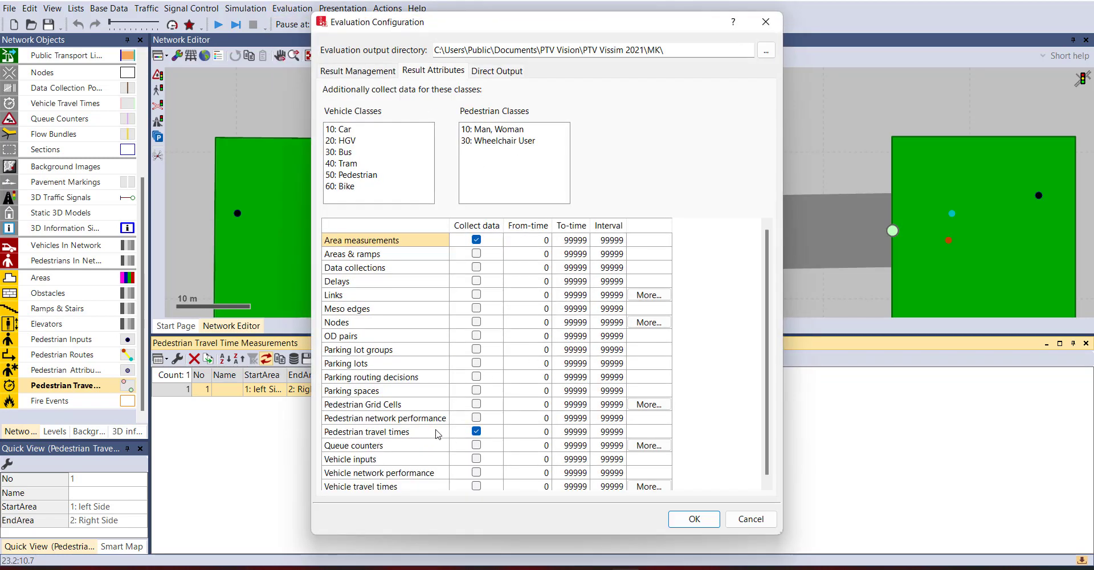
click(694, 519)
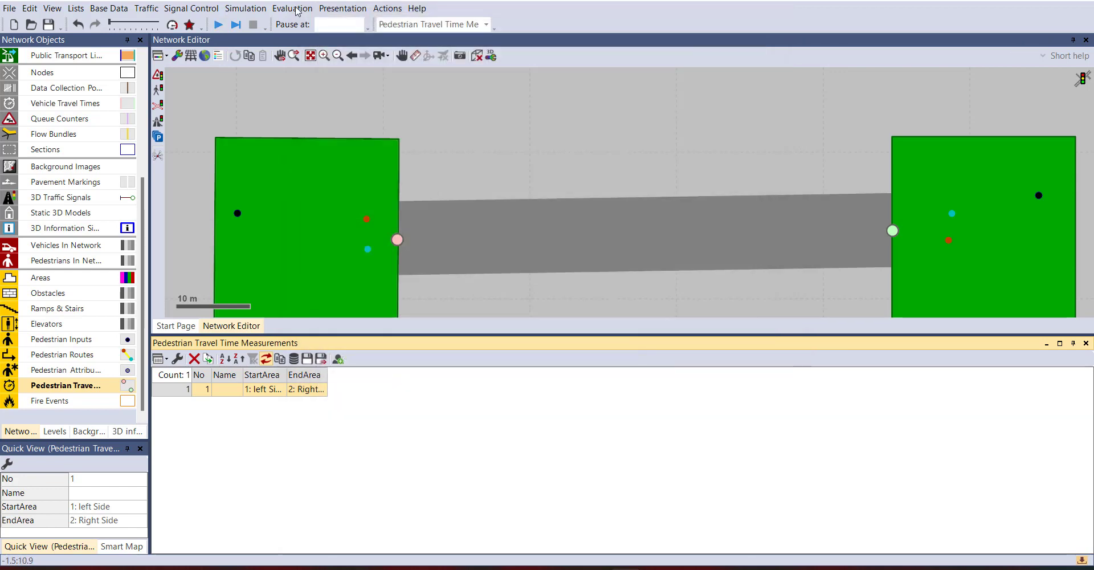
click(292, 8)
mouse_move(349, 90)
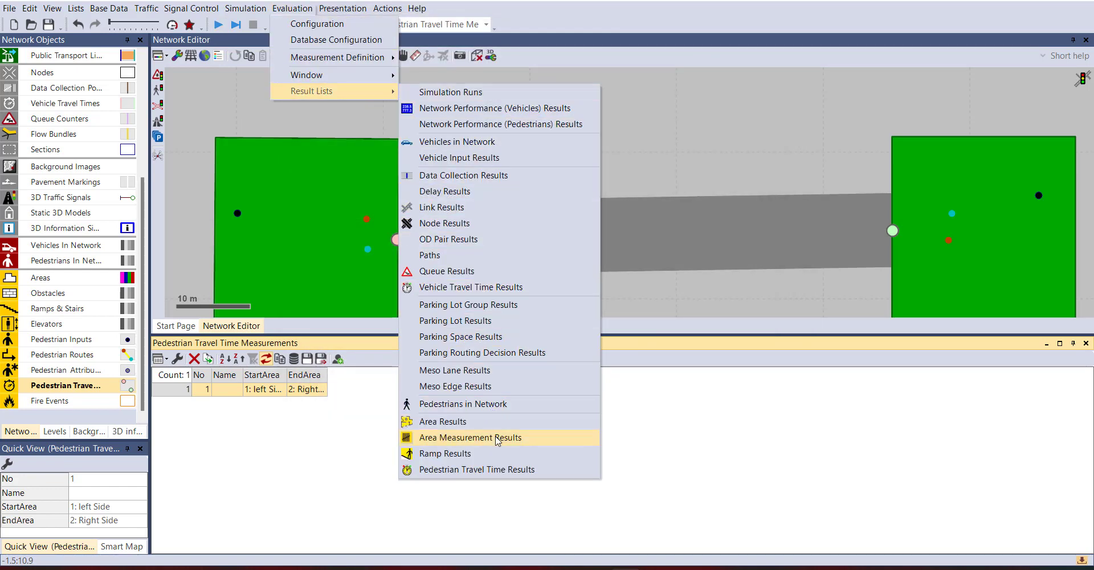
click(498, 473)
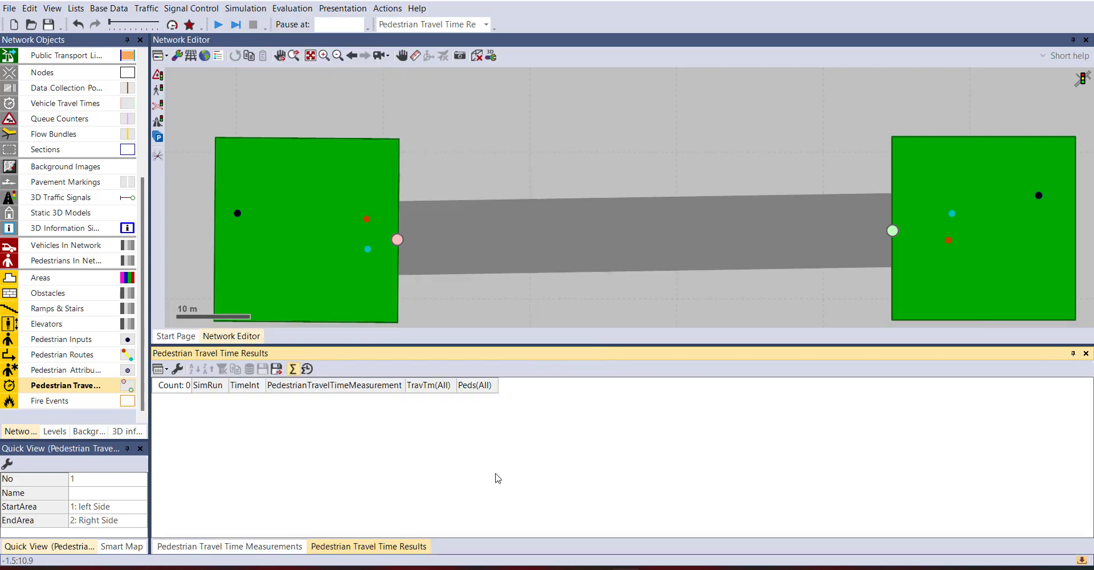
Save and run the simulation in 3D until results show 68.69 s for 28 pedestrians, then stop.
click(225, 28)
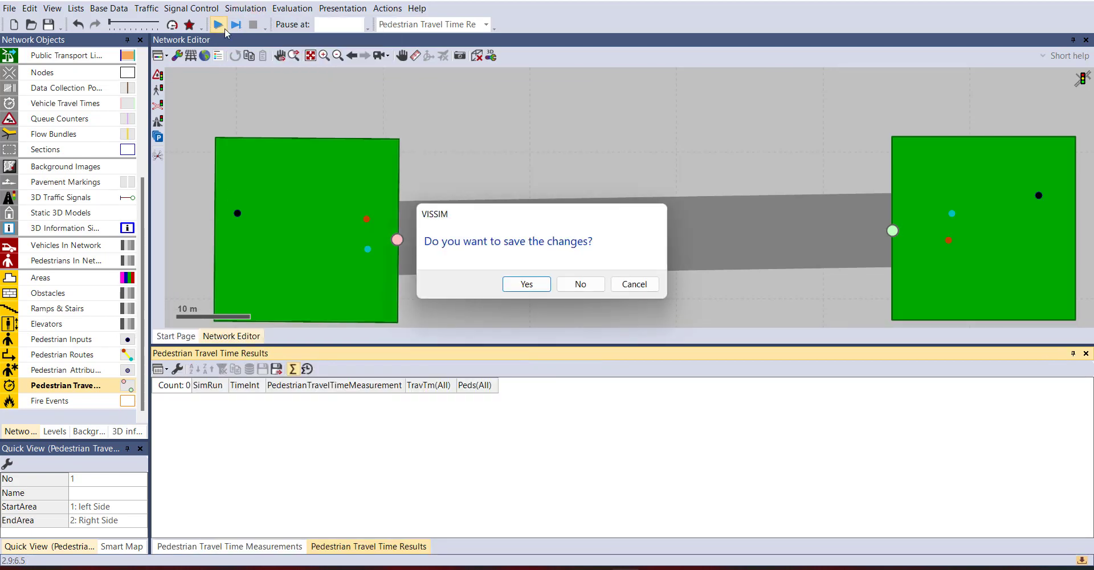
key(Return)
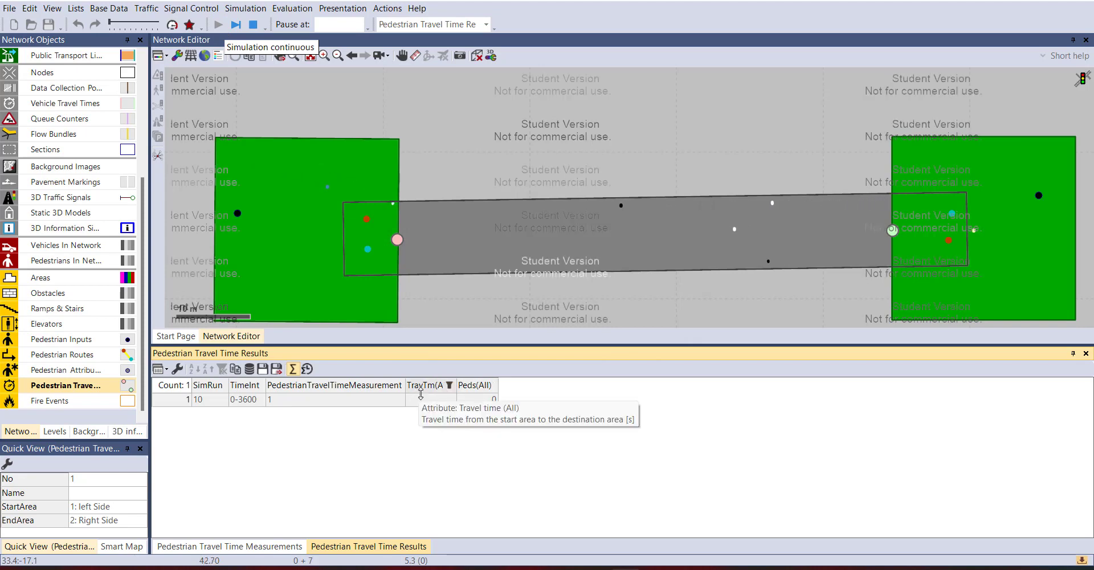
click(473, 57)
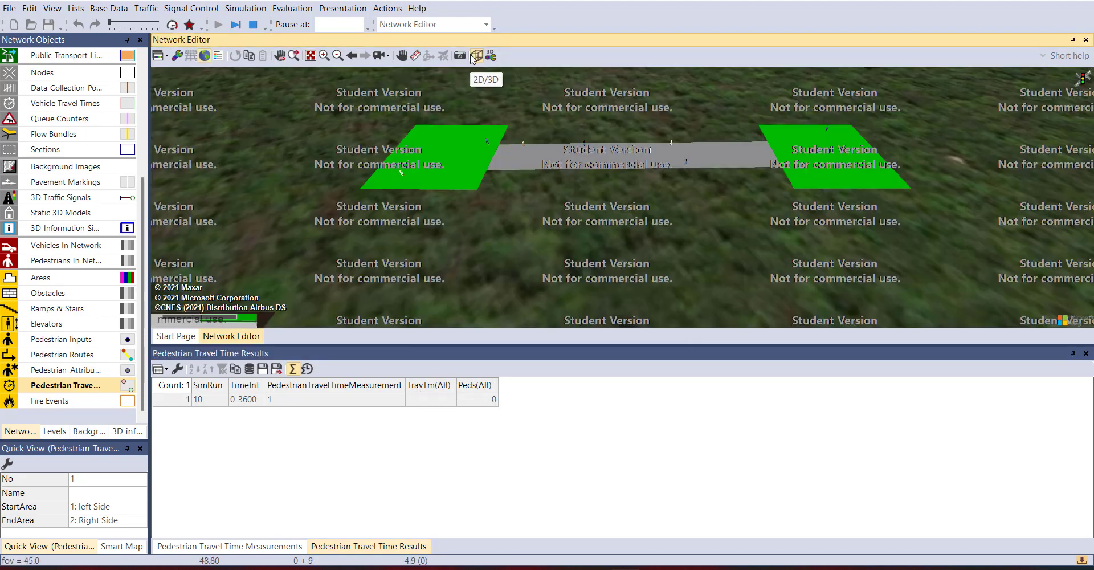
scroll(744, 126, up, 5)
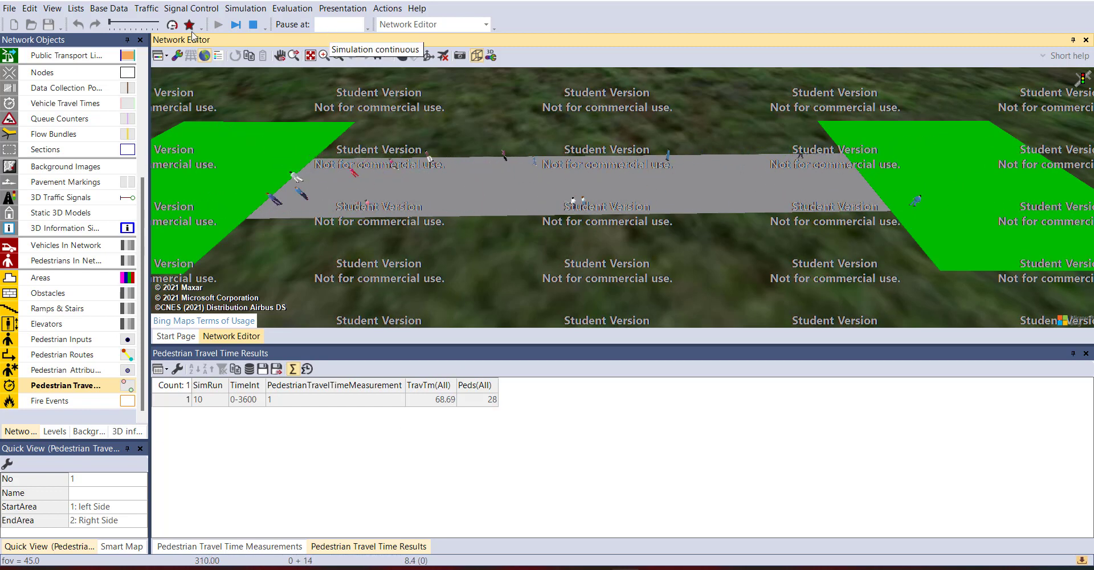
click(253, 25)
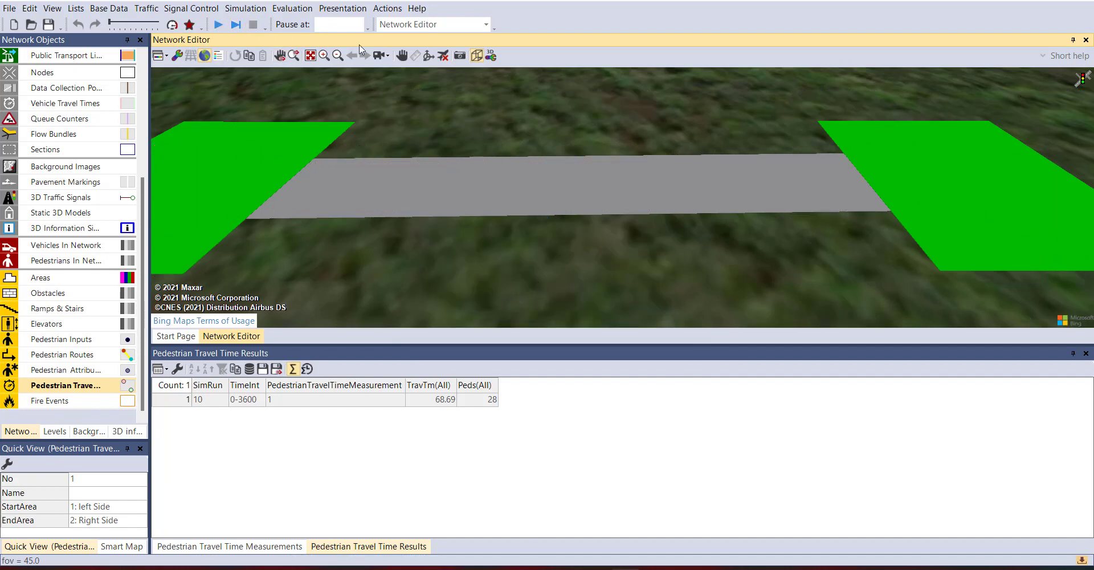
Return the network view to 2D and open the Base Data menu.
click(476, 57)
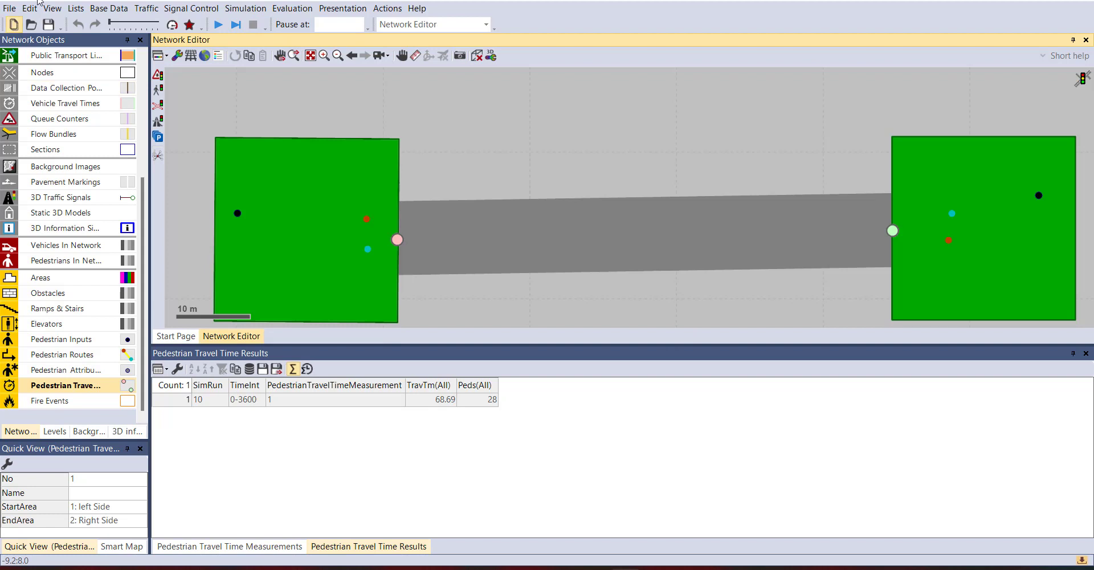
click(102, 8)
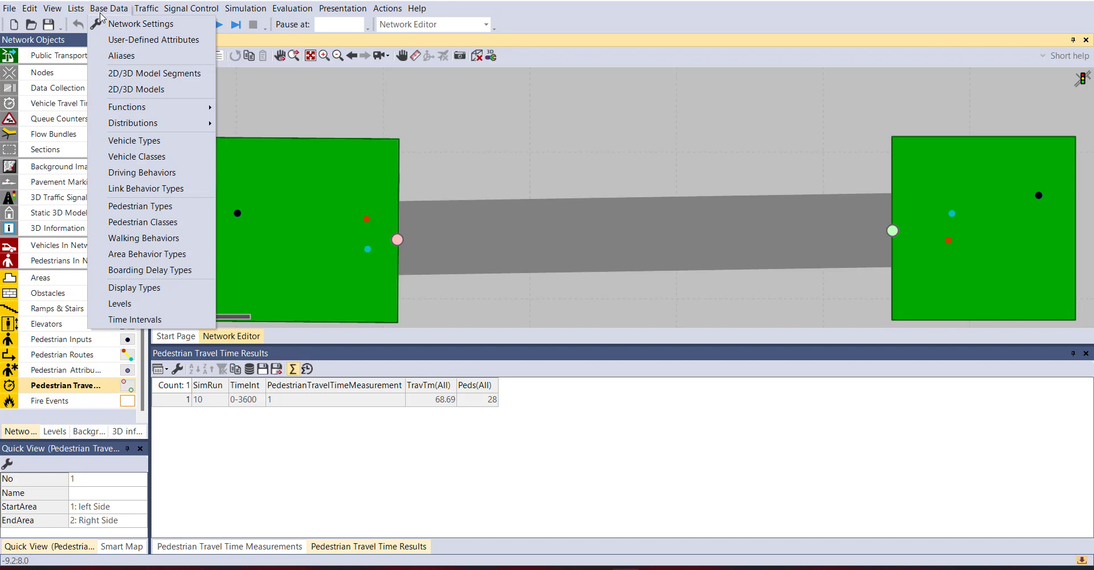
click(101, 15)
click(100, 16)
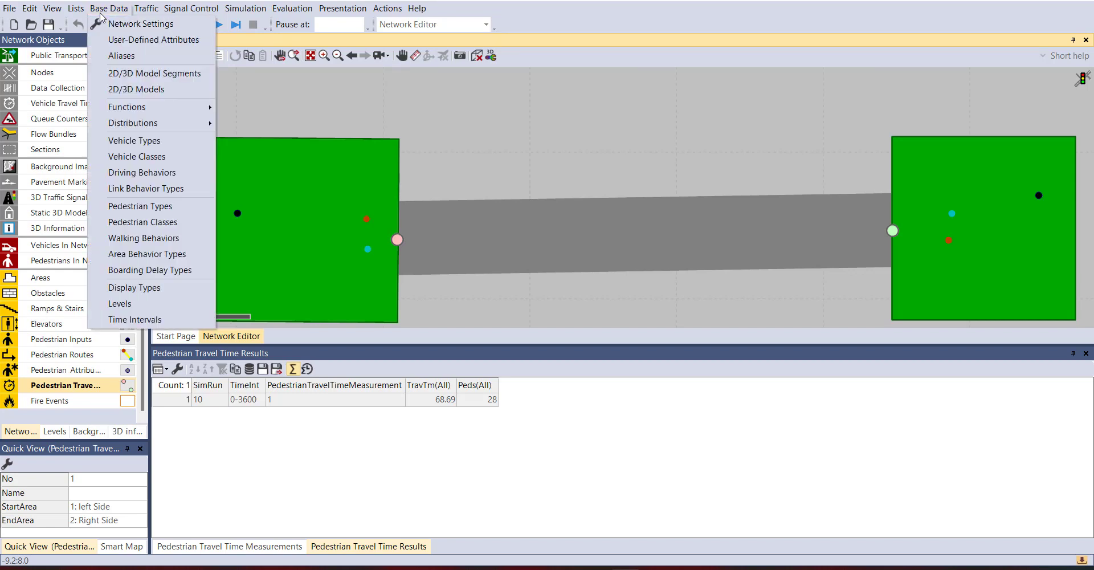